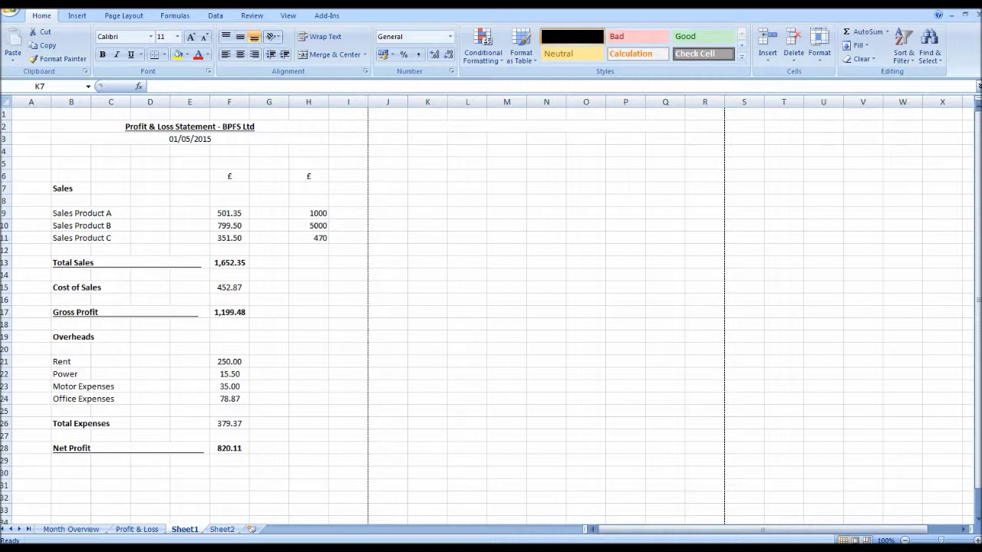
Merge and centre cells K3 to Q3 beneath the merged title row of the balance sheet.
{"action": "left_click", "coordinate": [546, 127]}
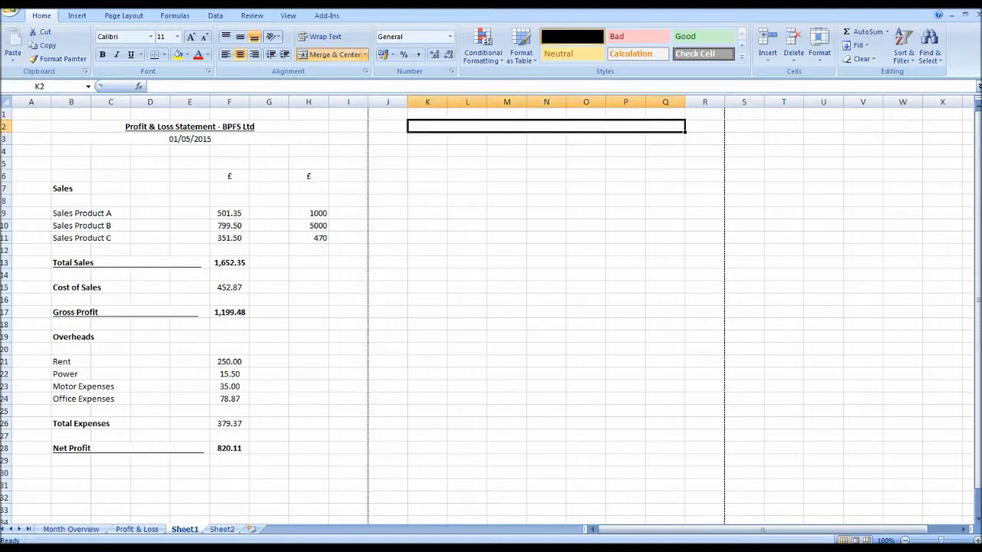
{"action": "left_click_drag", "start_coordinate": [427, 139], "coordinate": [665, 139]}
{"action": "left_click", "coordinate": [334, 55]}
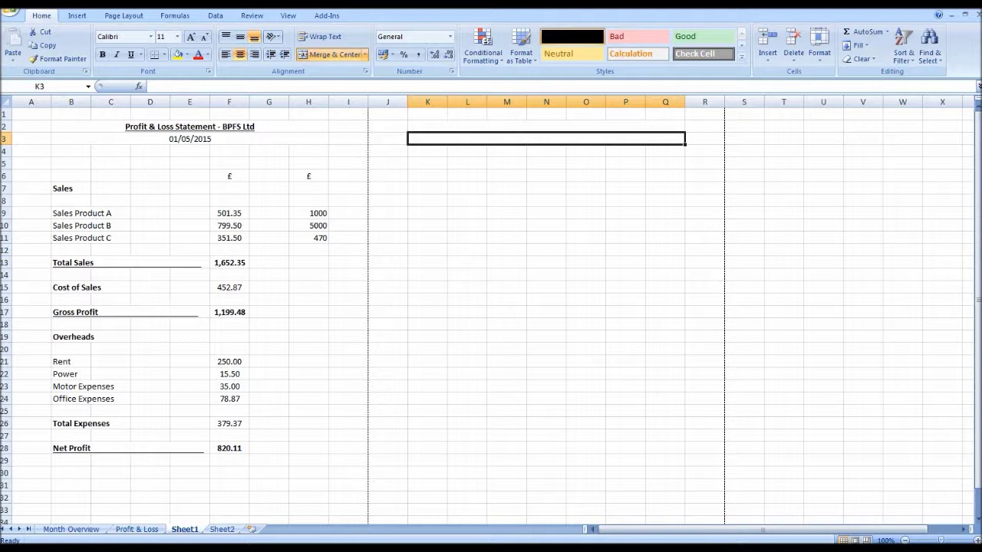
Enter the bold, underlined title "Balance Sheet - BPFS Ltd" in the merged cell K2.
{"action": "left_click", "coordinate": [546, 127]}
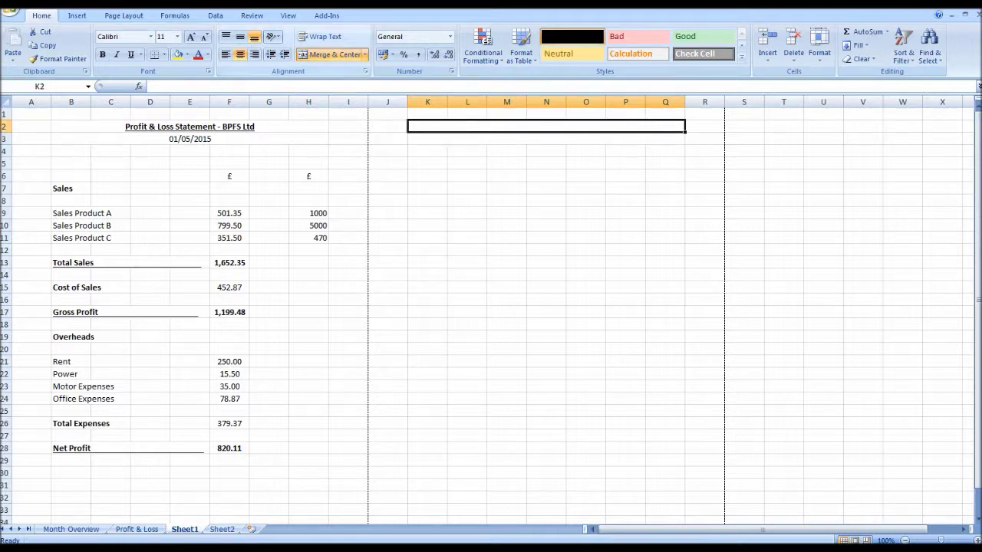
{"action": "left_click", "coordinate": [103, 54]}
{"action": "left_click", "coordinate": [131, 54]}
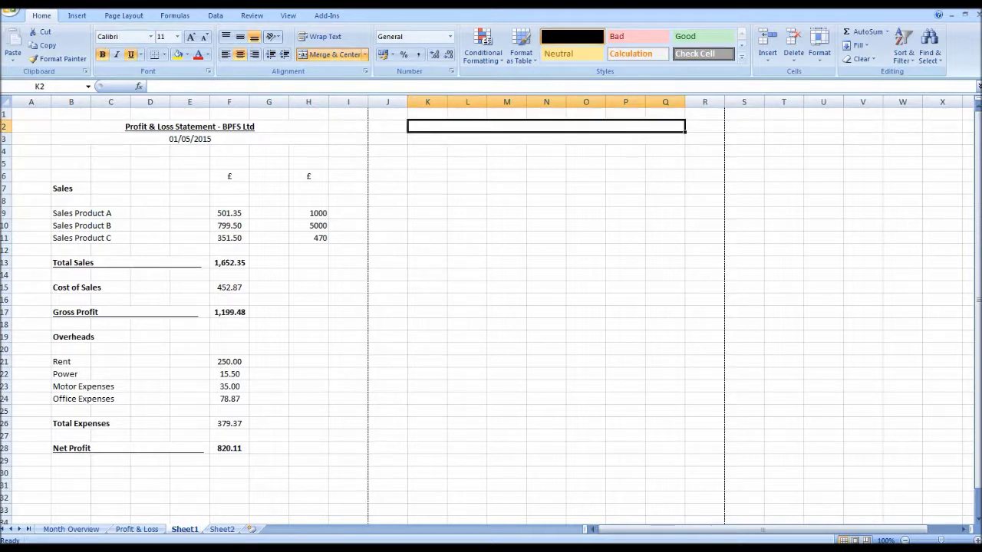
{"action": "type", "text": "Ba"}
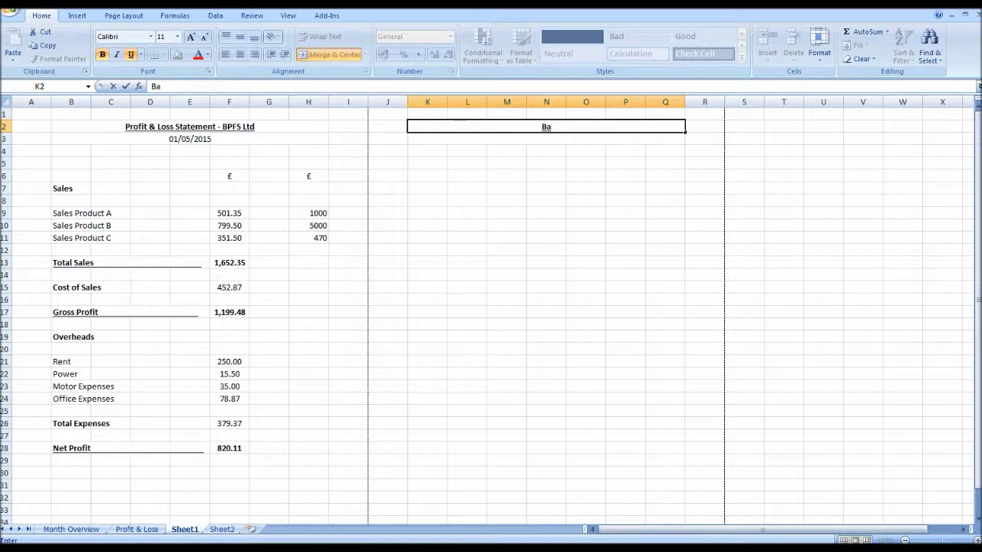
{"action": "type", "text": "lance"}
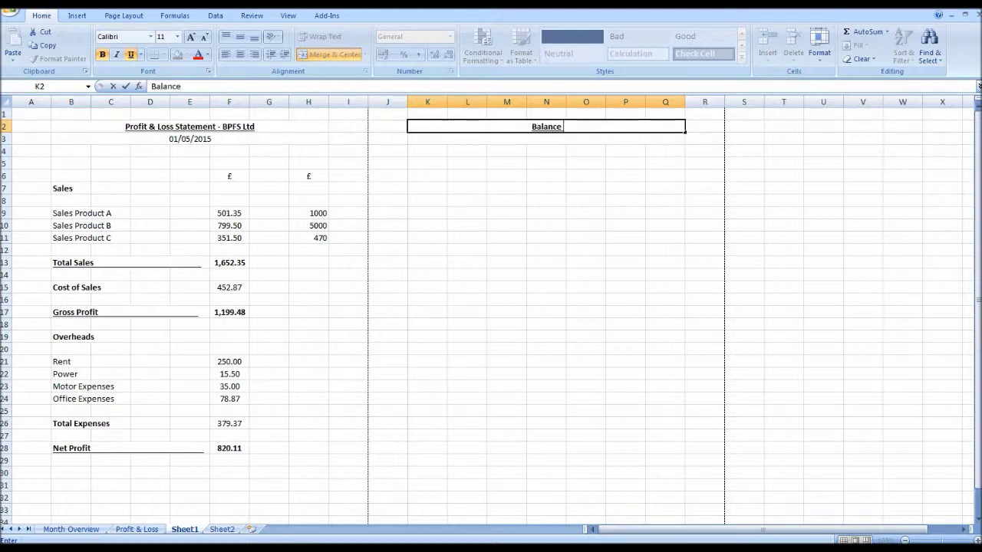
{"action": "type", "text": " Sheet"}
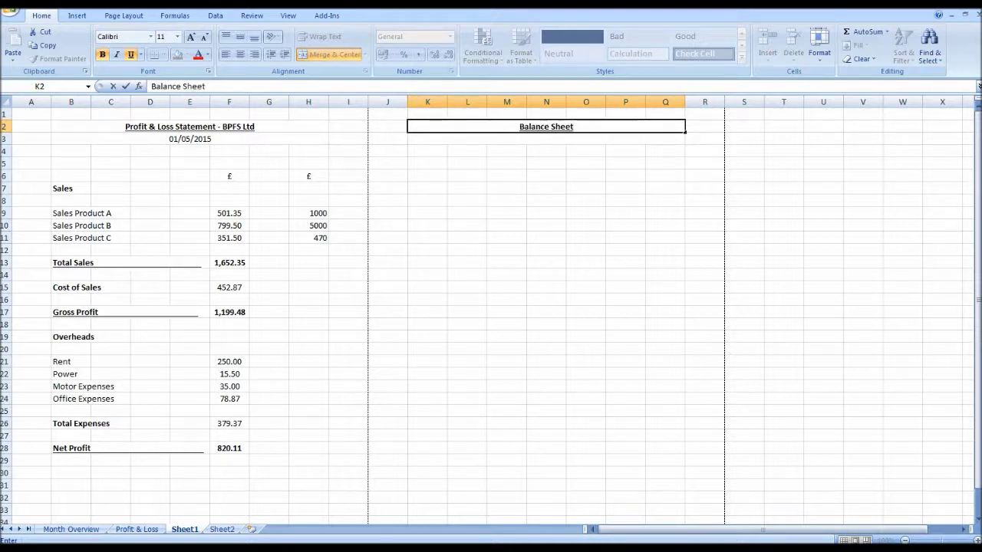
{"action": "type", "text": " - BP"}
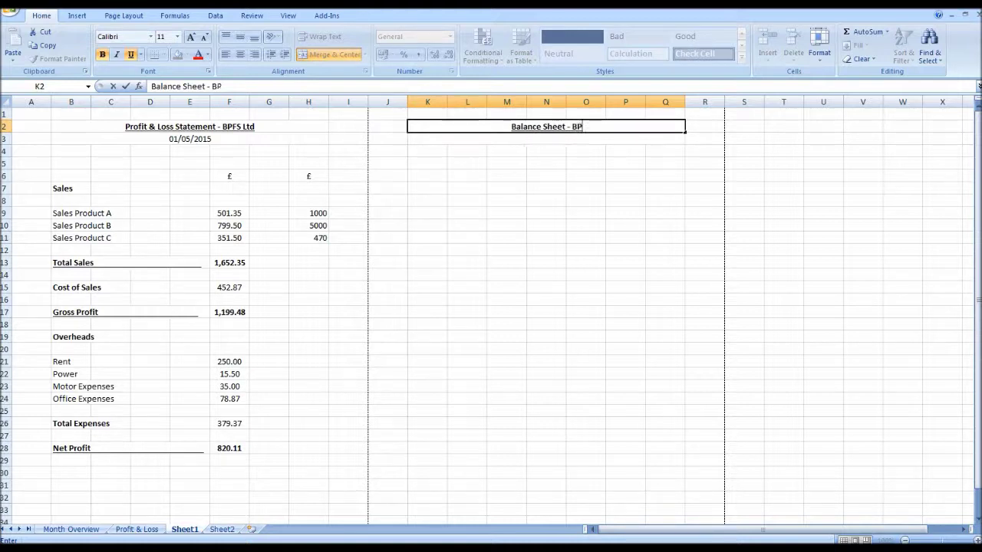
{"action": "type", "text": "FS L"}
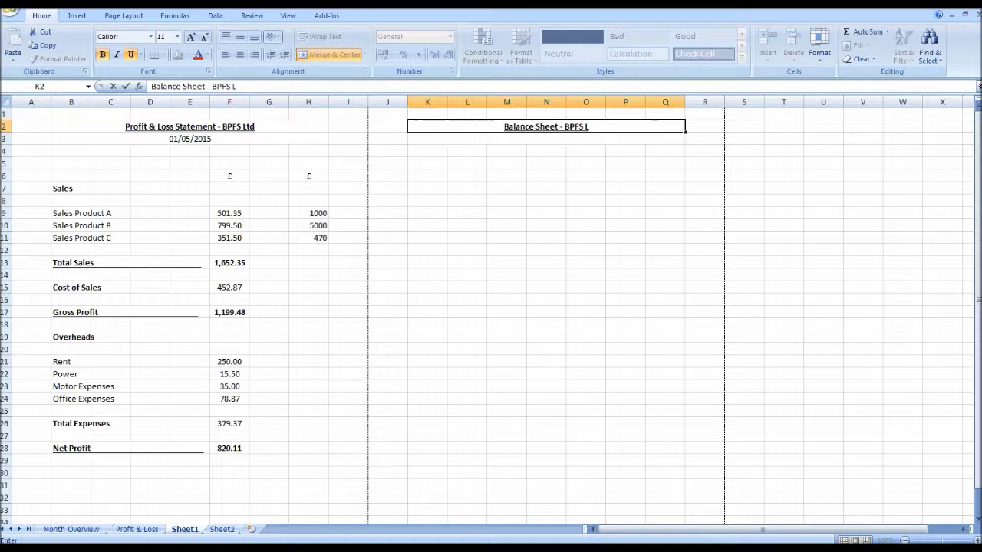
{"action": "type", "text": "td"}
{"action": "key", "text": "Return"}
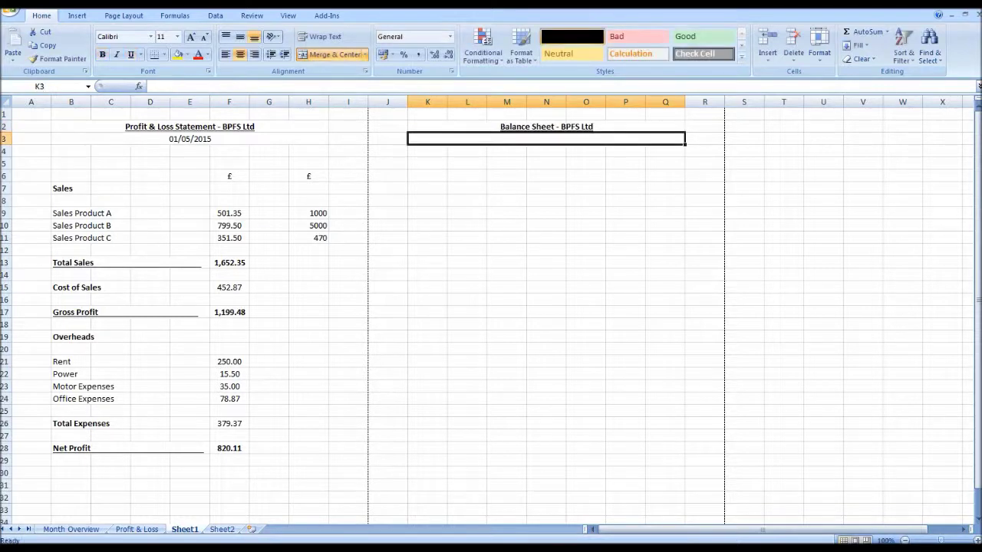
Examine the sample balance sheet layout on the Profit & Loss sheet, look at Month Overview, and return to Sheet1.
{"action": "scroll", "coordinate": [491, 307], "scroll_direction": "down", "scroll_amount": 5}
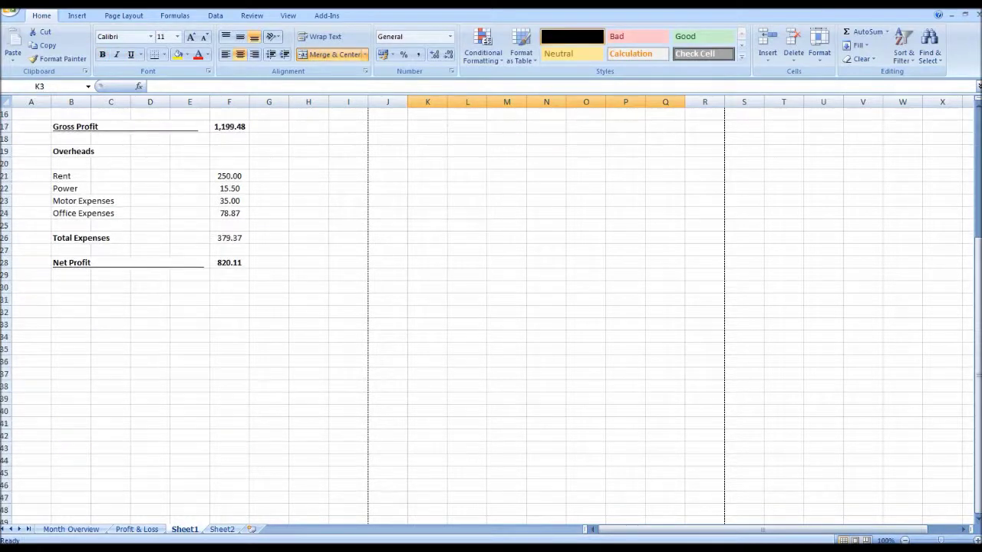
{"action": "scroll", "coordinate": [491, 307], "scroll_direction": "up", "scroll_amount": 5}
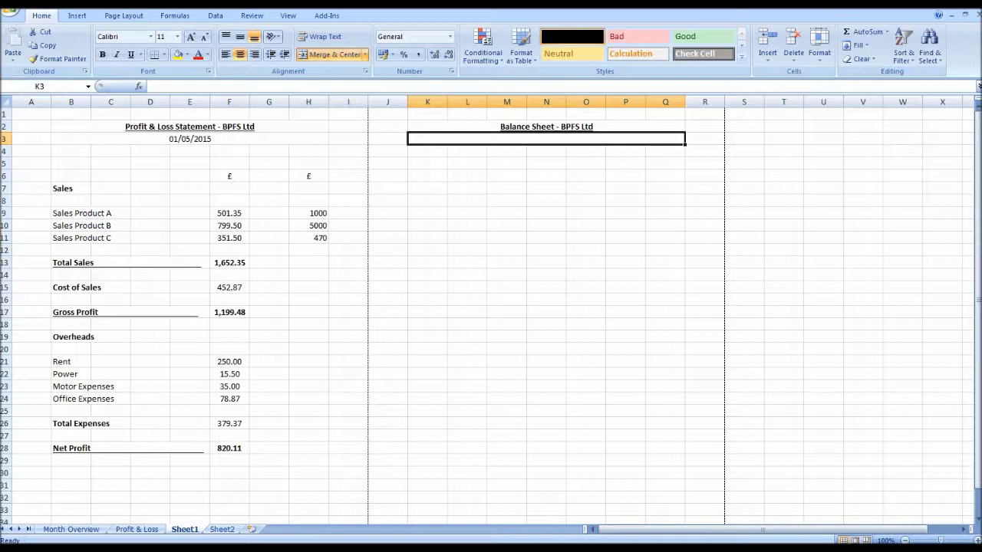
{"action": "scroll", "coordinate": [490, 307], "scroll_direction": "down", "scroll_amount": 7}
{"action": "scroll", "coordinate": [491, 307], "scroll_direction": "up", "scroll_amount": 7}
{"action": "left_click", "coordinate": [136, 529]}
{"action": "scroll", "coordinate": [491, 306], "scroll_direction": "down", "scroll_amount": 6}
{"action": "scroll", "coordinate": [490, 306], "scroll_direction": "up", "scroll_amount": 6}
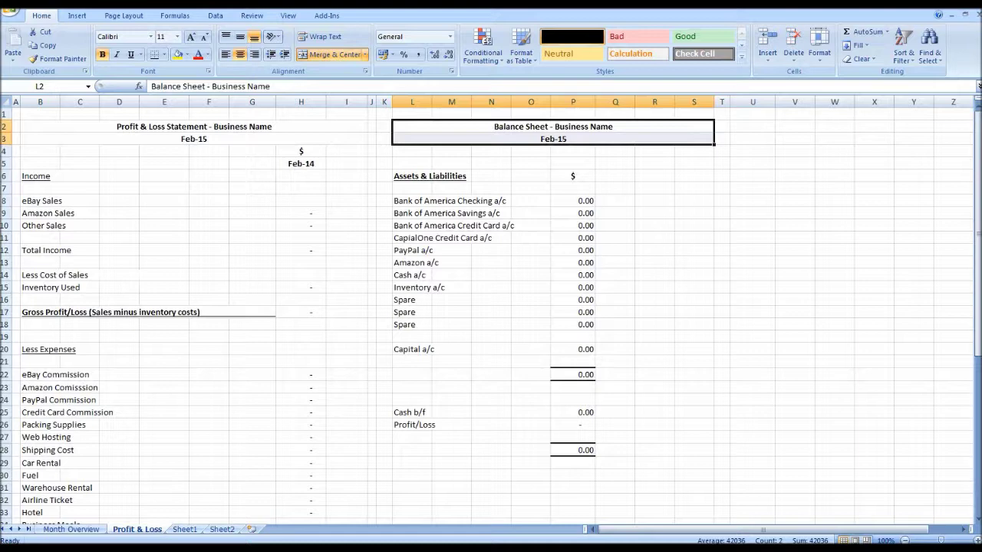
{"action": "left_click", "coordinate": [71, 529]}
{"action": "left_click", "coordinate": [185, 529]}
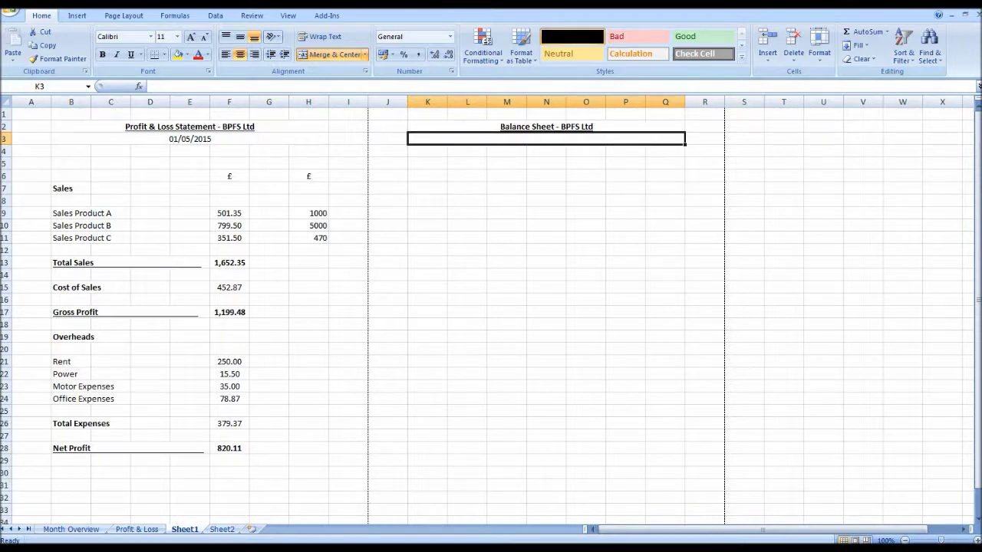
Enter the date 01/05/2015 in the merged cell K3 under the balance sheet title.
{"action": "type", "text": "01/05/"}
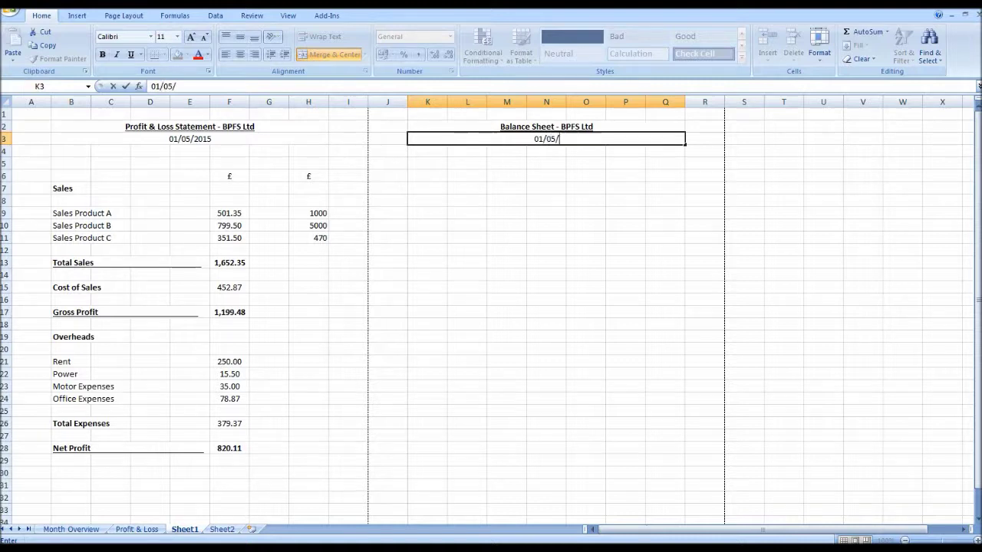
{"action": "type", "text": "2015"}
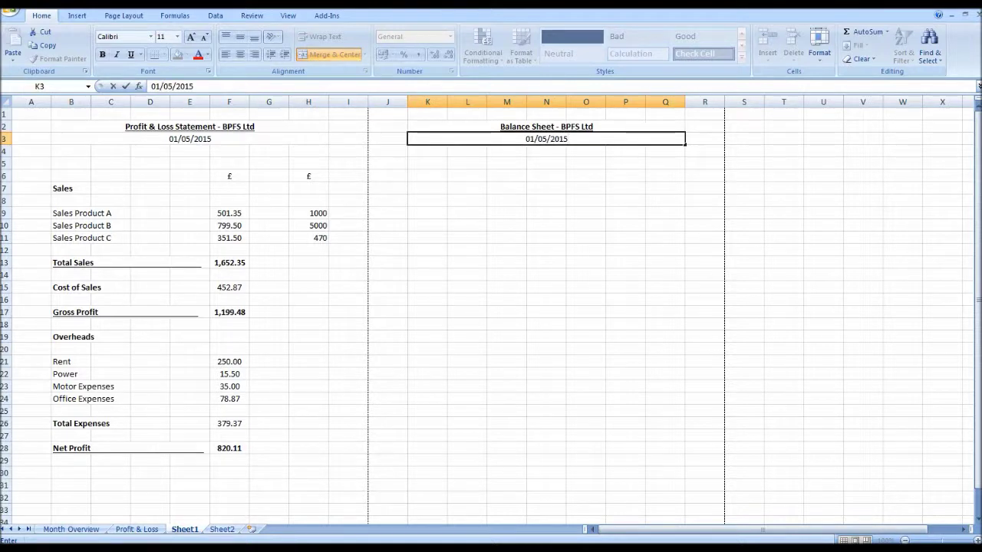
{"action": "key", "text": "Return"}
{"action": "key", "text": "Return"}
{"action": "key", "text": "Return"}
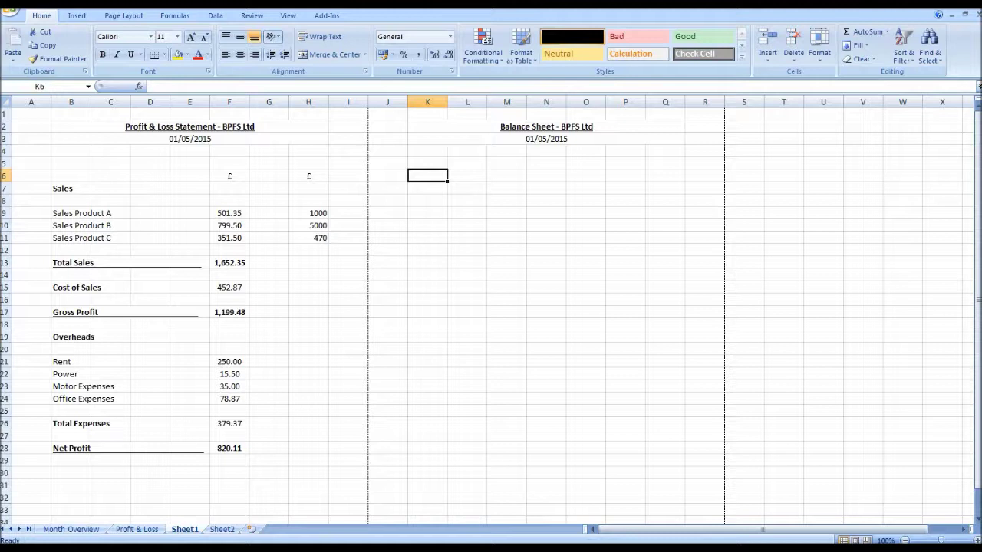
Add the heading "Assets & Liabilities" in cell K6 and make it bold and underlined.
{"action": "type", "text": "As"}
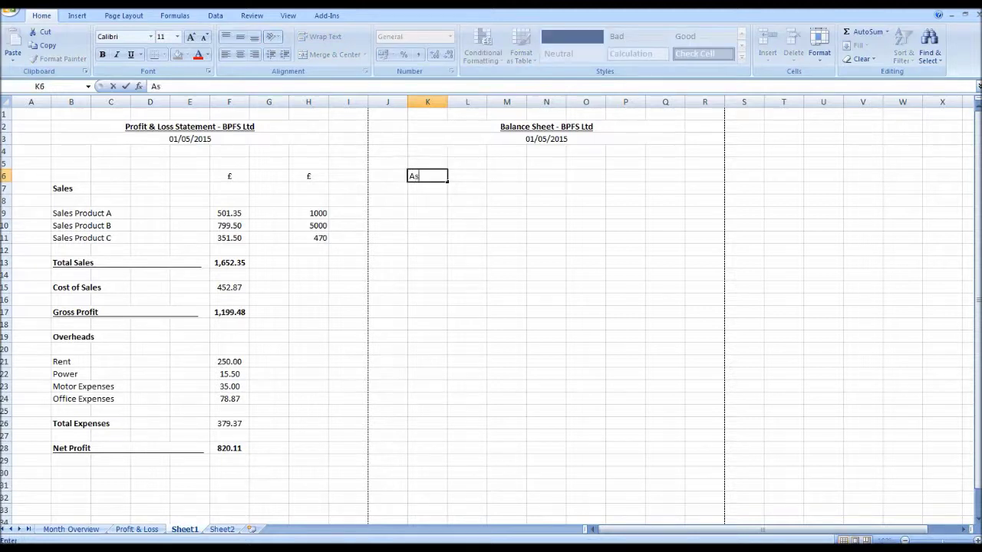
{"action": "type", "text": "sets"}
{"action": "type", "text": "& Liabili"}
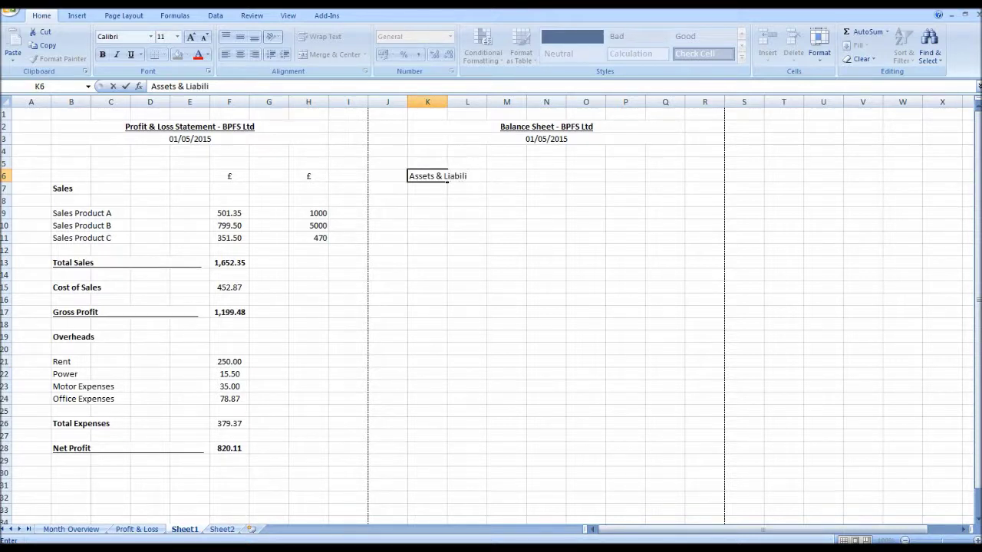
{"action": "type", "text": "ties"}
{"action": "key", "text": "Return"}
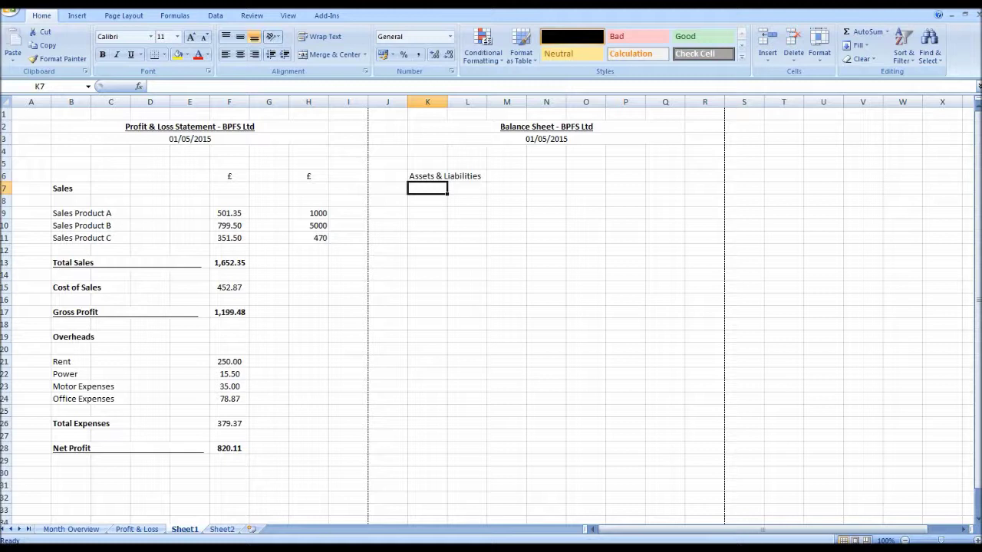
{"action": "left_click", "coordinate": [445, 177]}
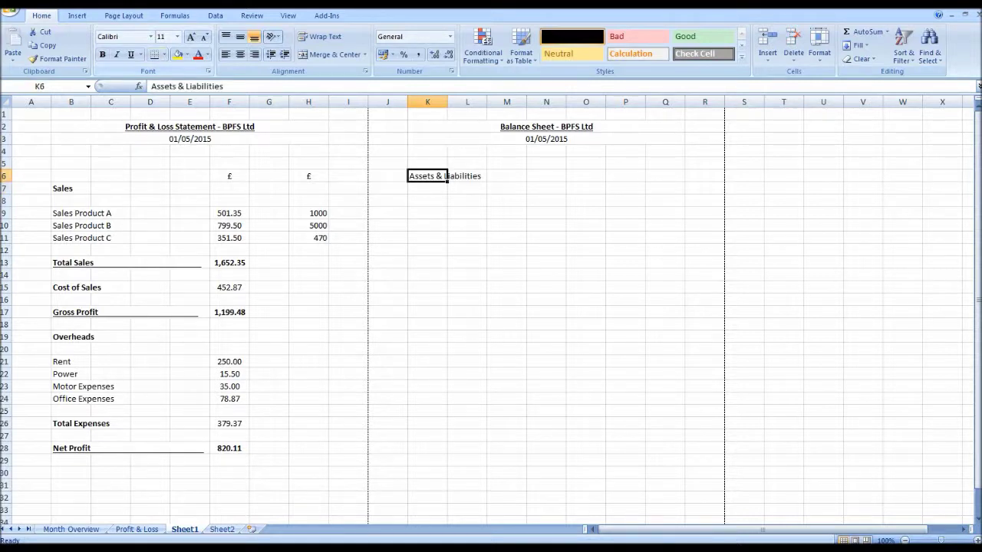
{"action": "key", "text": "ctrl+b"}
{"action": "key", "text": "ctrl+u"}
Enter the line item "CASH" in cell K8 below the Assets & Liabilities heading.
{"action": "left_click", "coordinate": [427, 238]}
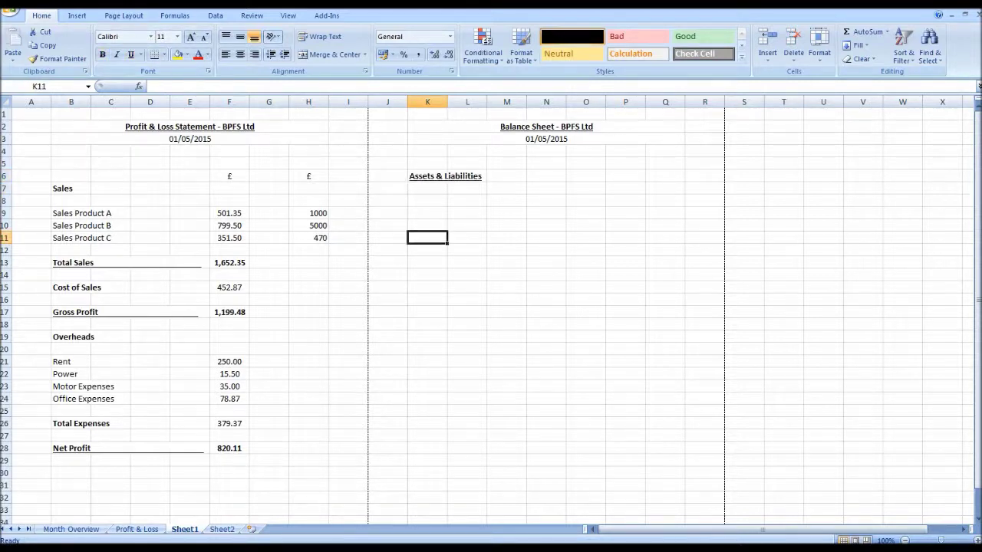
{"action": "mouse_move", "coordinate": [427, 201]}
{"action": "left_mouse_down"}
{"action": "mouse_move", "coordinate": [427, 263]}
{"action": "mouse_move", "coordinate": [427, 203]}
{"action": "left_mouse_up"}
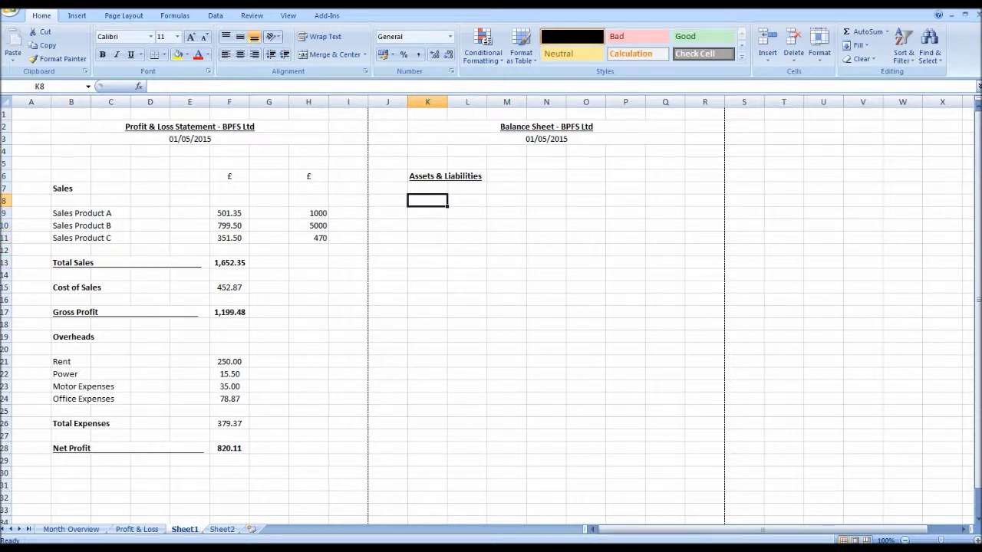
{"action": "type", "text": "C"}
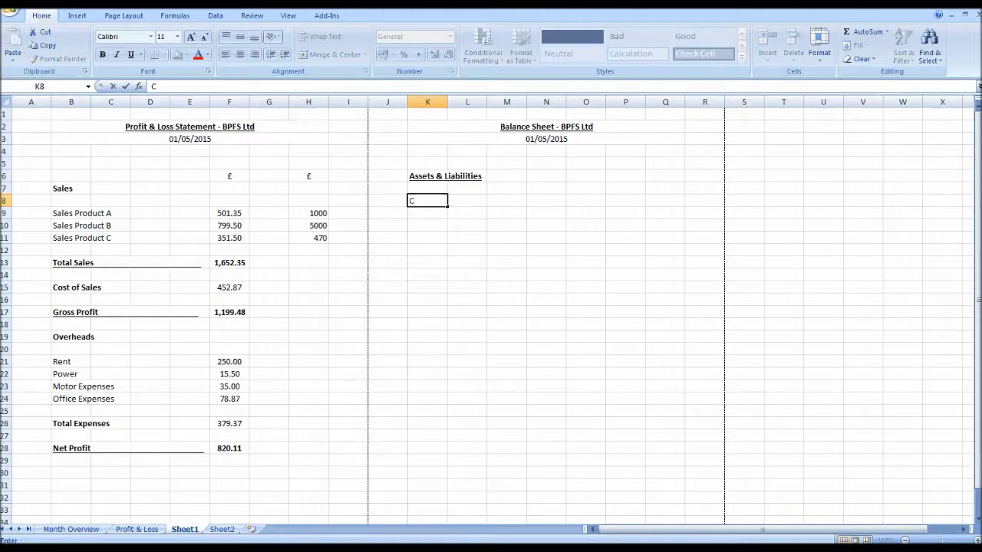
{"action": "type", "text": "ASH"}
{"action": "key", "text": "Return"}
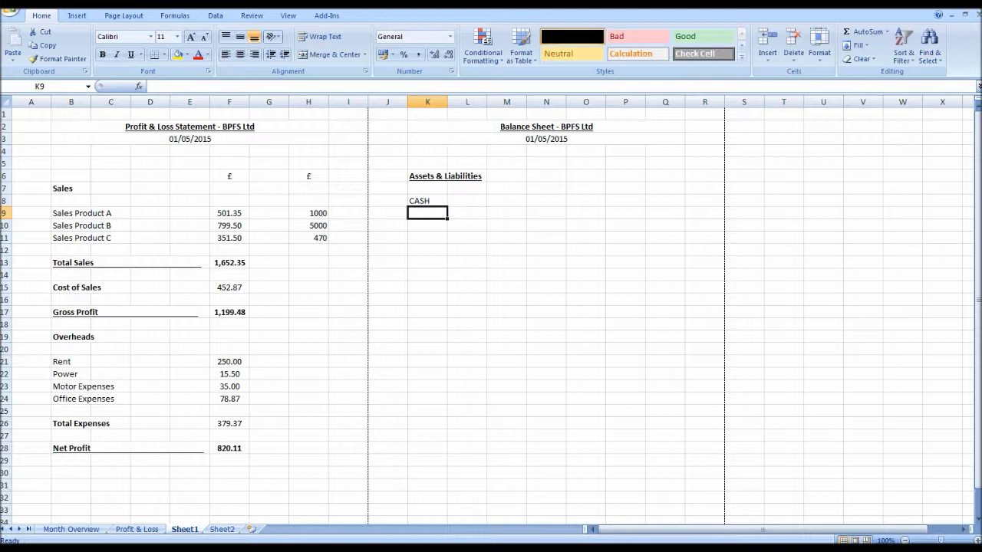
{"action": "type", "text": "B"}
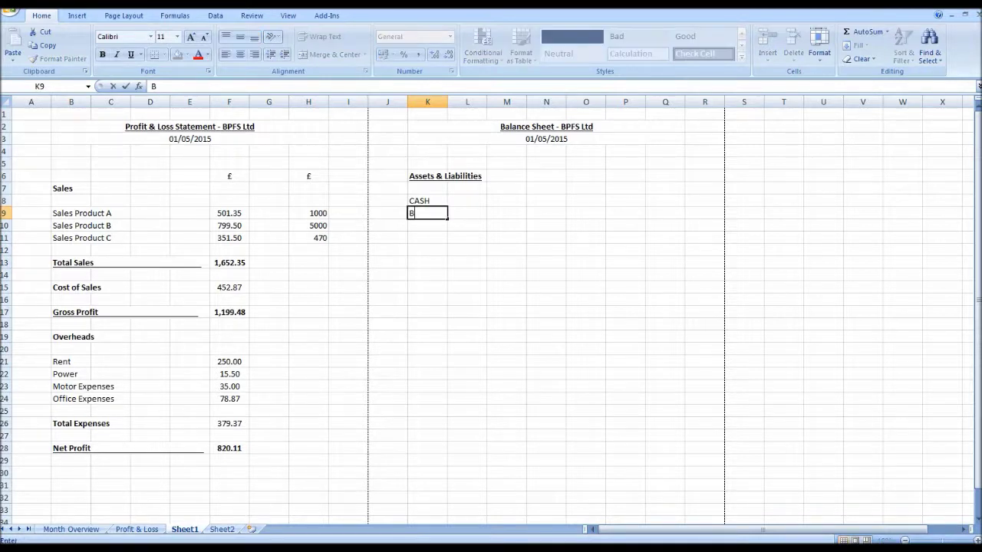
{"action": "type", "text": "a"}
{"action": "key", "text": "BackSpace"}
{"action": "key", "text": "BackSpace"}
Add the line items "Current Bank Balance" in K9 and "Savings Account" in K10.
{"action": "type", "text": "Current Bank"}
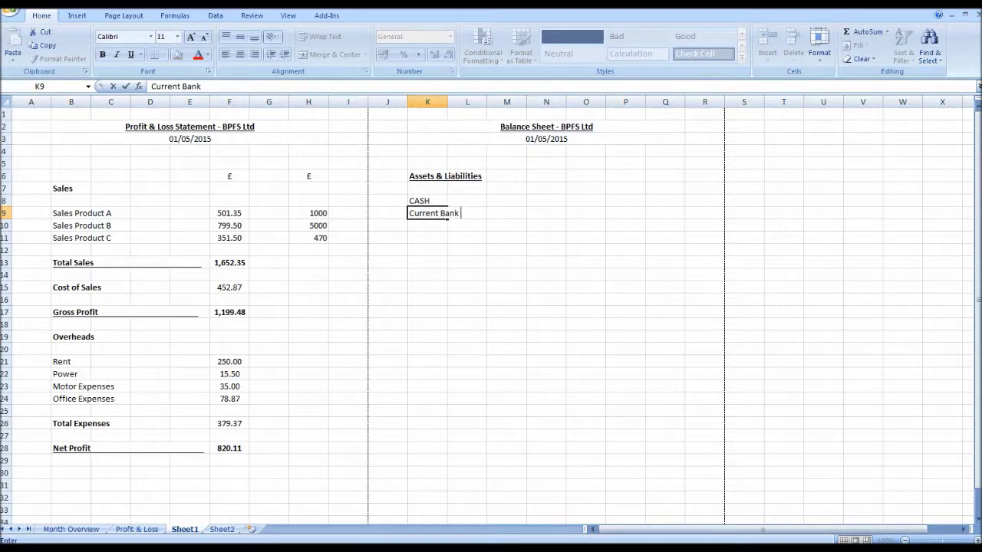
{"action": "type", "text": " Balance"}
{"action": "left_click", "coordinate": [466, 238]}
{"action": "left_click", "coordinate": [427, 213]}
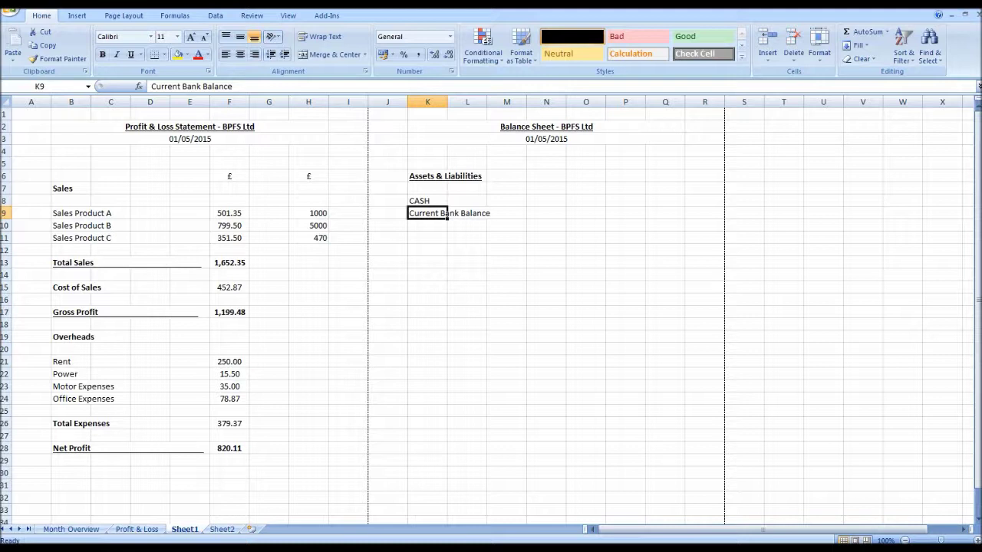
{"action": "key", "text": "Return"}
{"action": "type", "text": "Sa"}
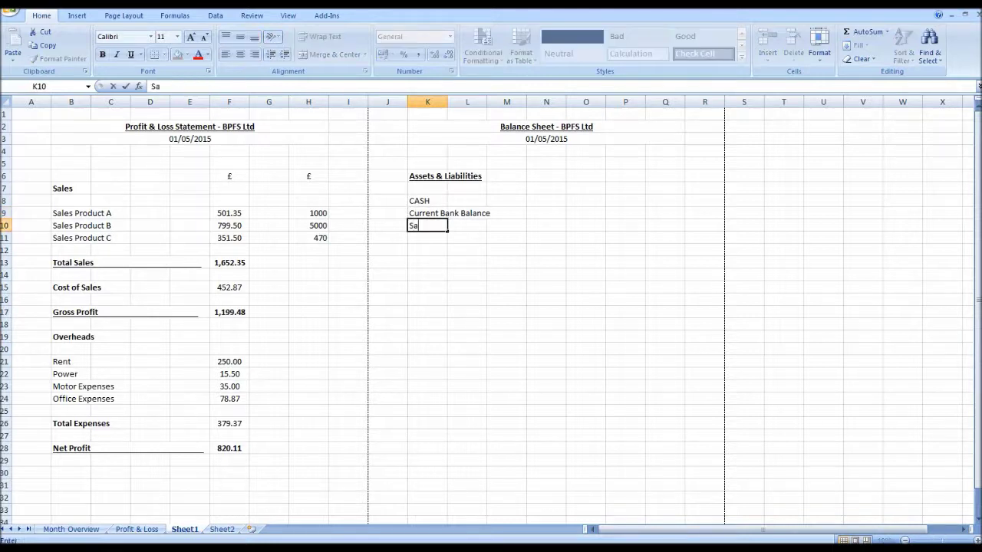
{"action": "type", "text": "vings Account"}
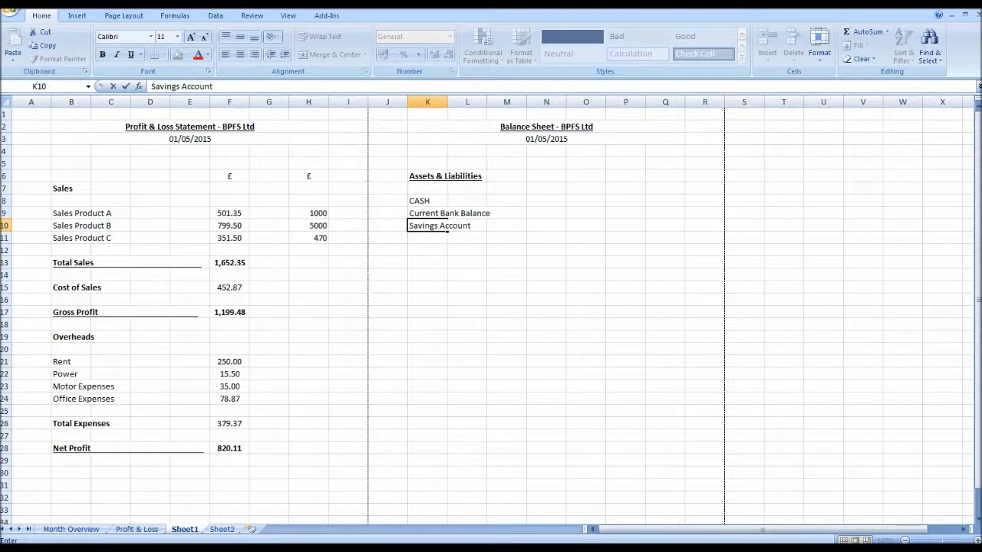
{"action": "key", "text": "Return"}
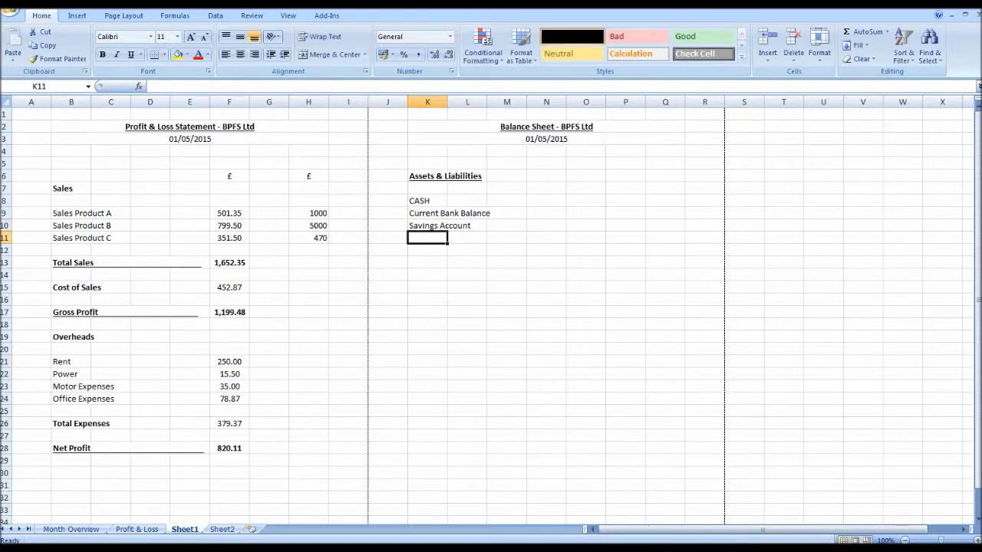
{"action": "type", "text": "A"}
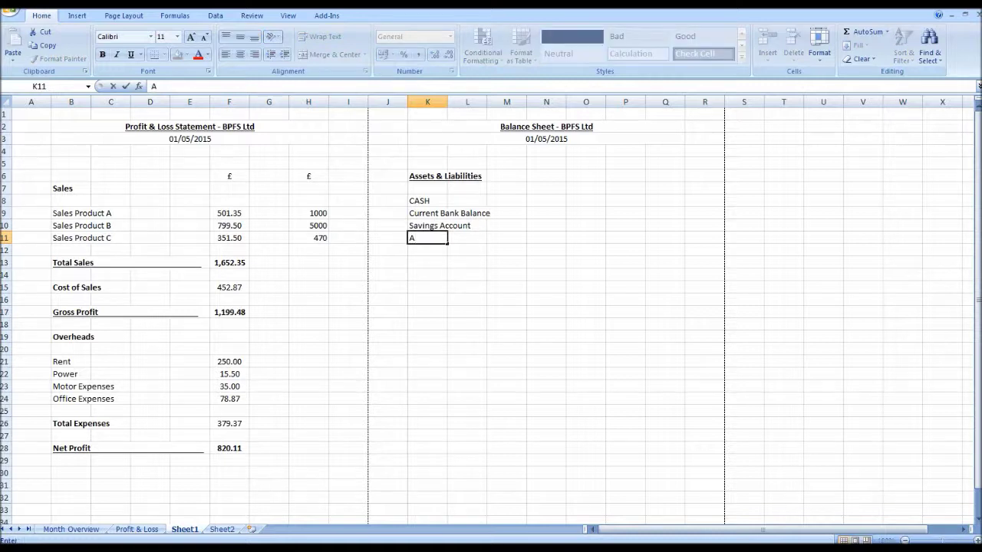
{"action": "type", "text": "ged"}
{"action": "type", "text": " Deb"}
{"action": "key", "text": "BackSpace"}
{"action": "key", "text": "BackSpace"}
{"action": "key", "text": "BackSpace"}
{"action": "key", "text": "BackSpace"}
{"action": "key", "text": "BackSpace"}
{"action": "key", "text": "BackSpace"}
{"action": "key", "text": "BackSpace"}
{"action": "key", "text": "BackSpace"}
Add the line items "Debtors" in K11 and "Iventory" in K12.
{"action": "type", "text": "De"}
{"action": "type", "text": "tors"}
{"action": "key", "text": "Return"}
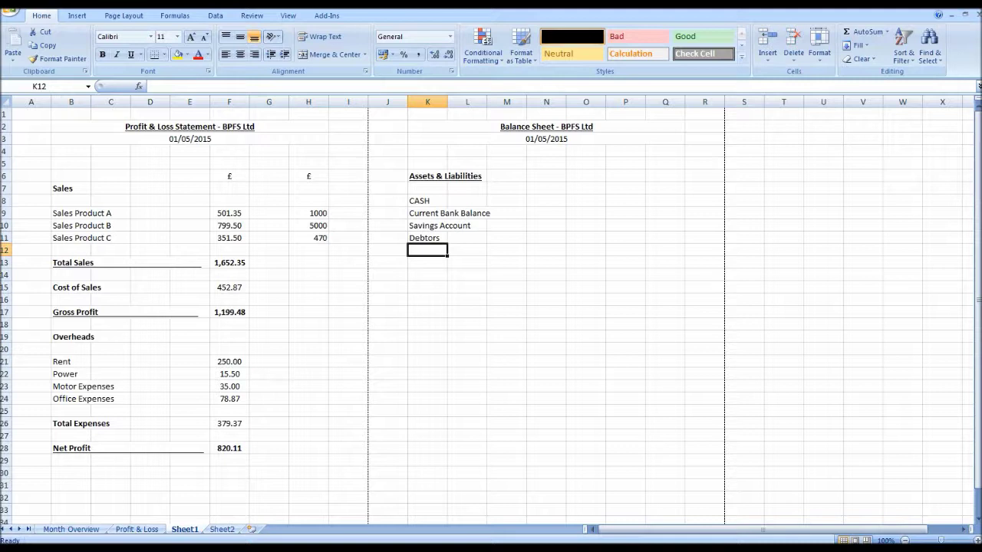
{"action": "type", "text": "I"}
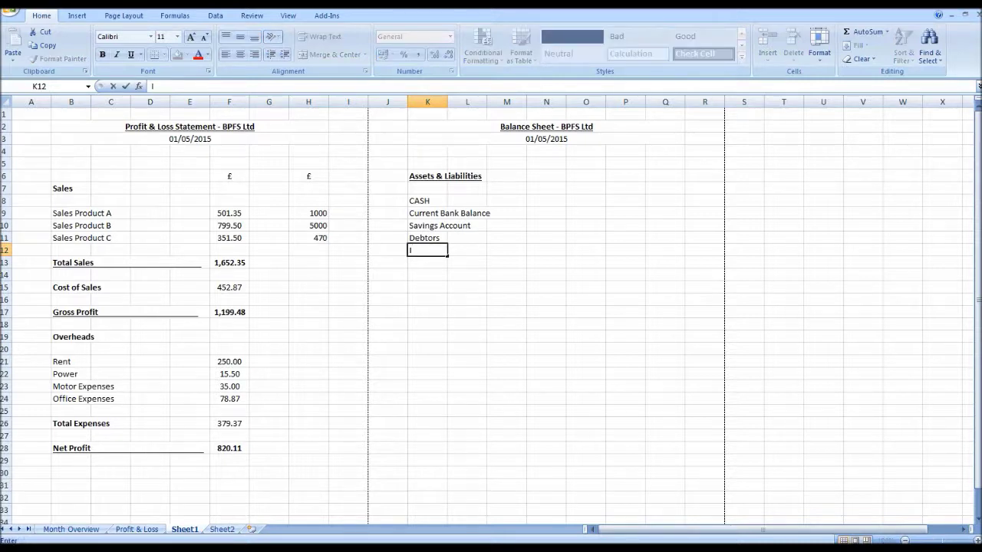
{"action": "type", "text": "ventory"}
{"action": "key", "text": "Return"}
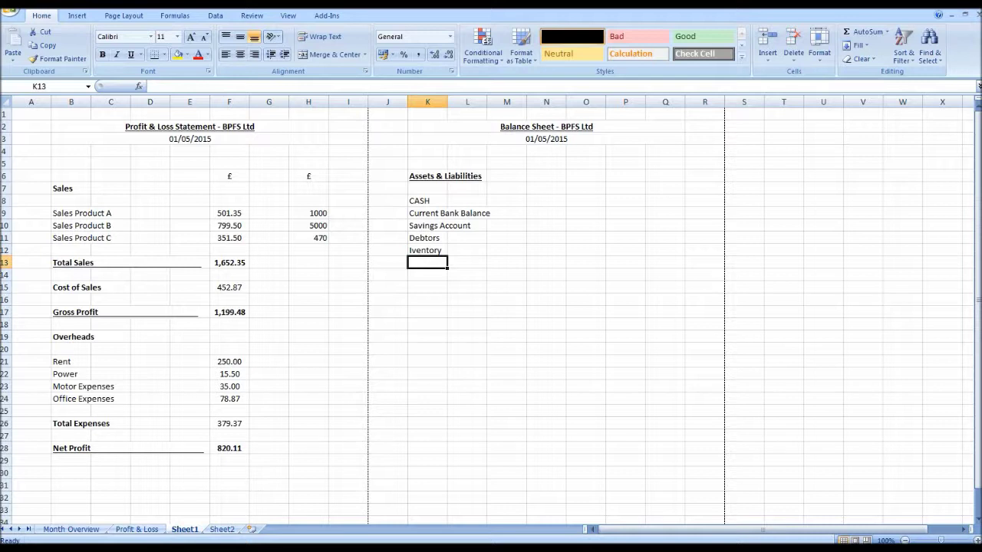
Add the line item "Equipment" in cell K13 below the inventory item.
{"action": "type", "text": "Equipm"}
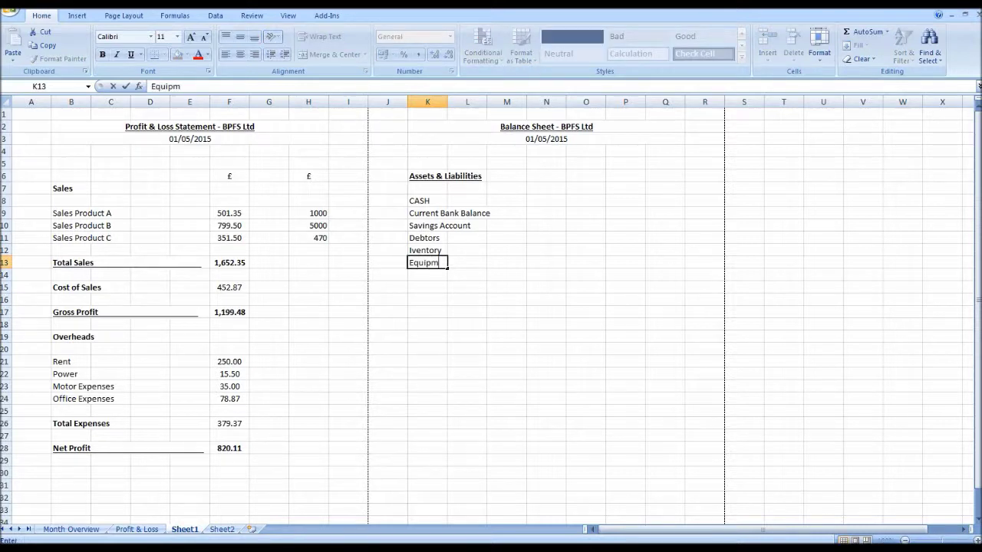
{"action": "type", "text": "ent"}
{"action": "key", "text": "Return"}
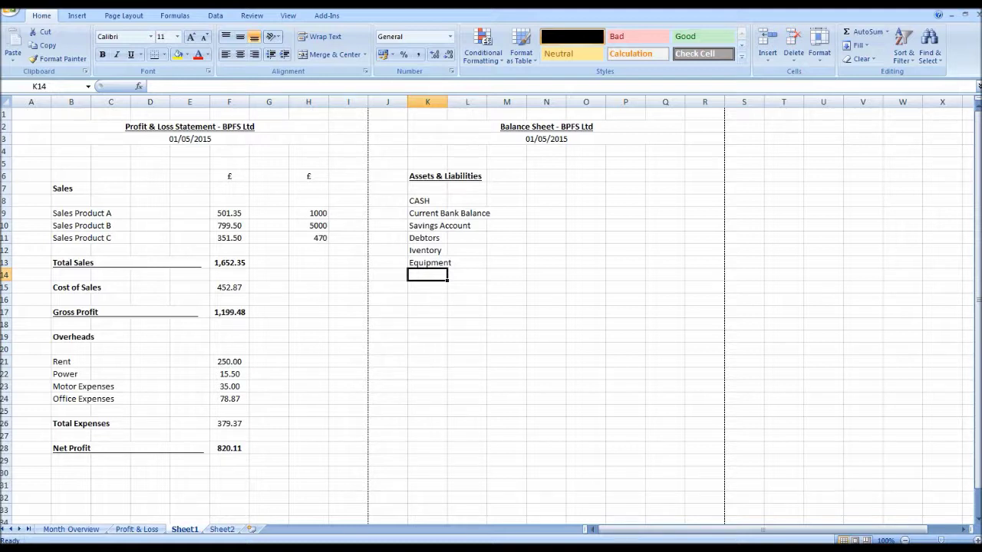
{"action": "left_click_drag", "start_coordinate": [427, 201], "coordinate": [427, 275]}
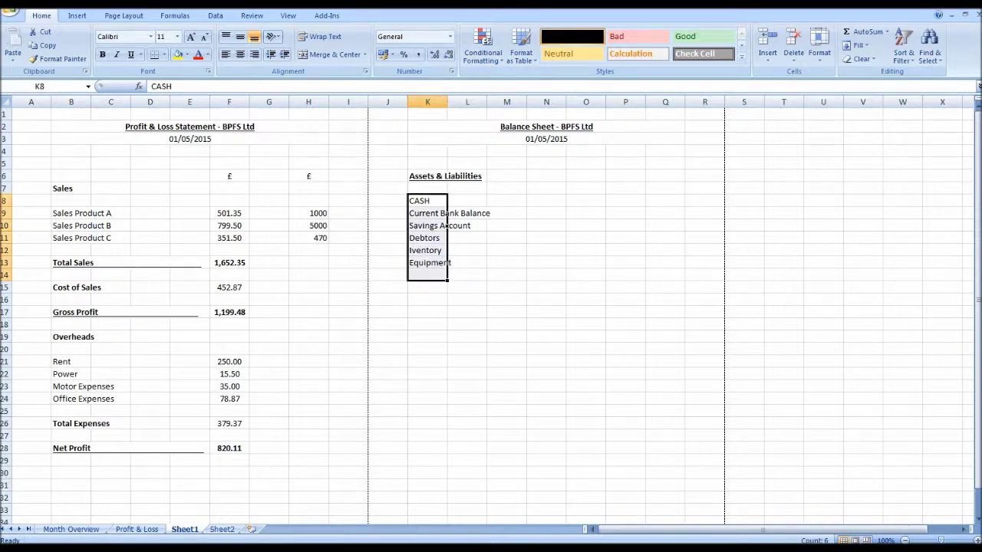
Leave row 14 blank and add the liability items "Creditors" in K15 and "Loan" in K16.
{"action": "left_click", "coordinate": [428, 288]}
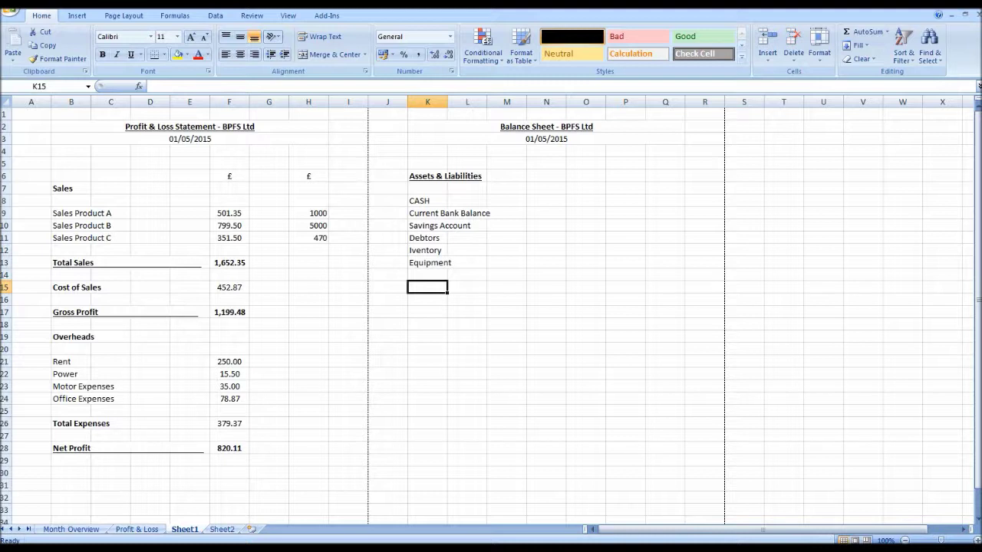
{"action": "type", "text": "L"}
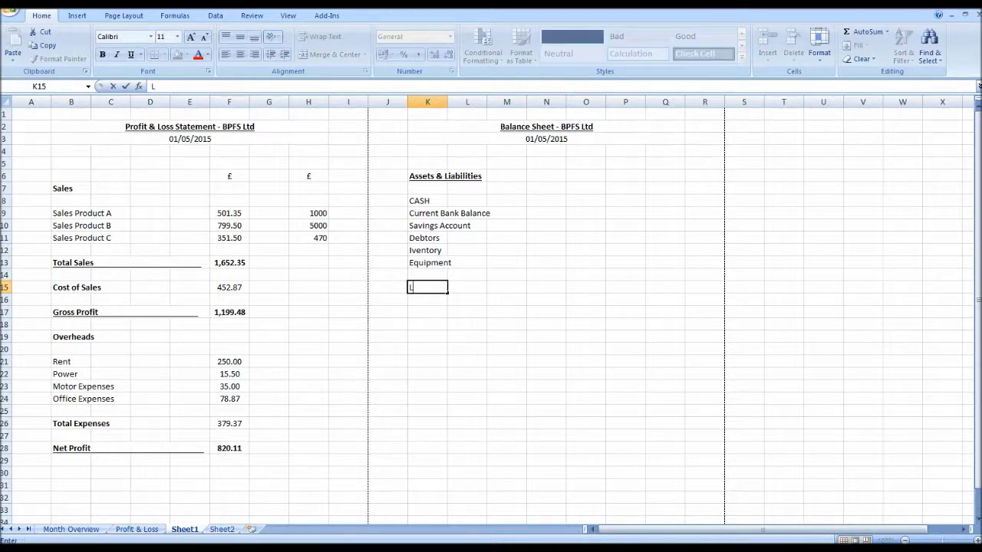
{"action": "key", "text": "BackSpace"}
{"action": "type", "text": "Creditot"}
{"action": "key", "text": "BackSpace"}
{"action": "key", "text": "BackSpace"}
{"action": "type", "text": "ors"}
{"action": "key", "text": "Return"}
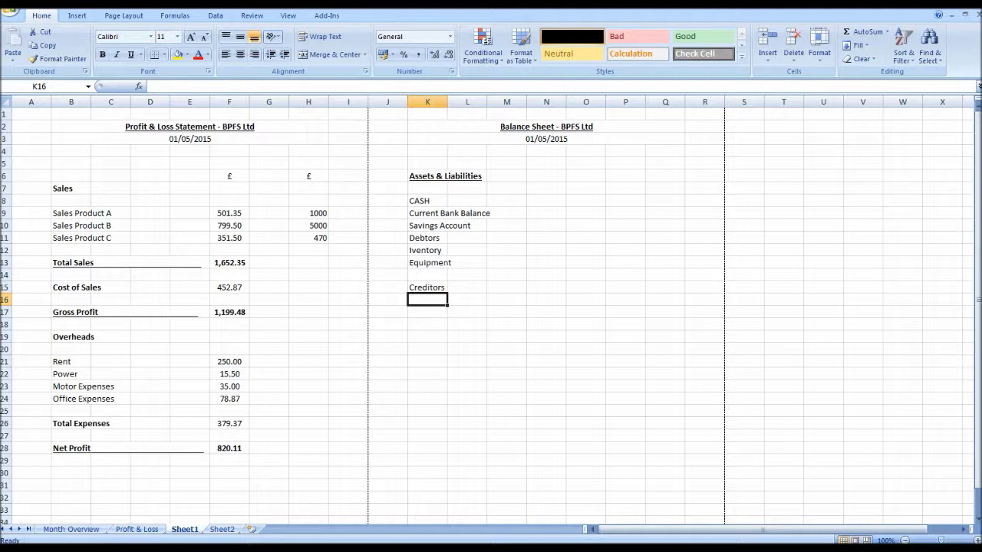
{"action": "type", "text": "Loan"}
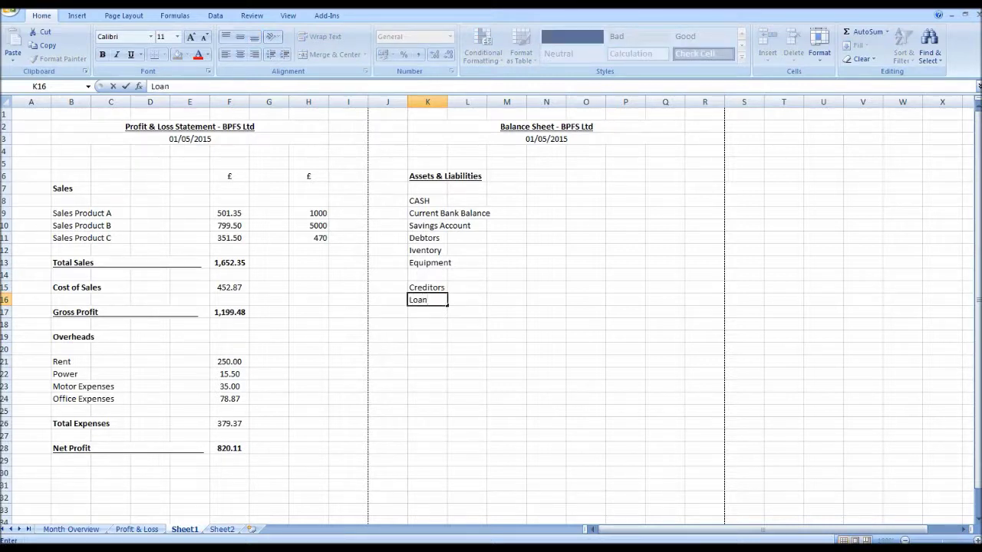
{"action": "key", "text": "Return"}
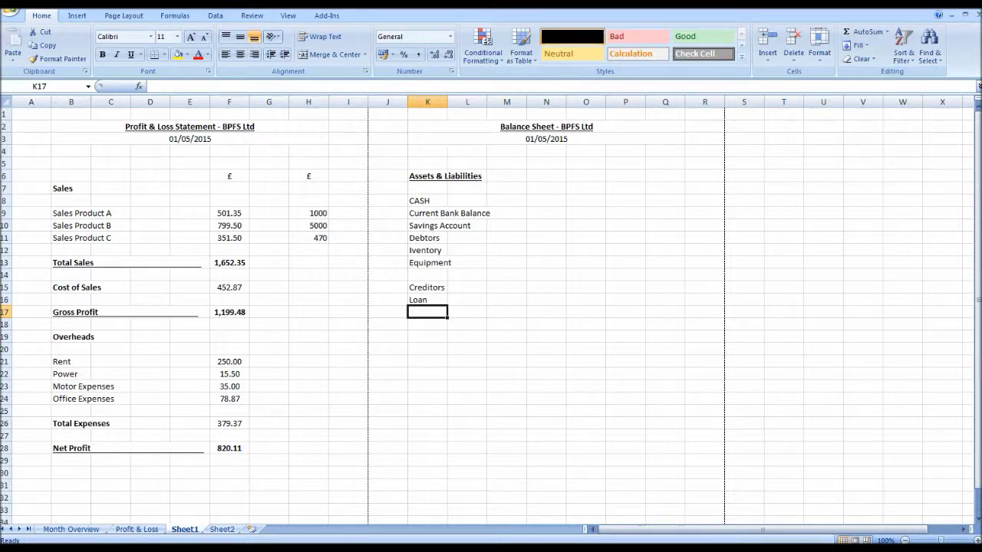
Enter a "£" column heading in cell O6 of the balance sheet and centre it.
{"action": "left_click", "coordinate": [585, 176]}
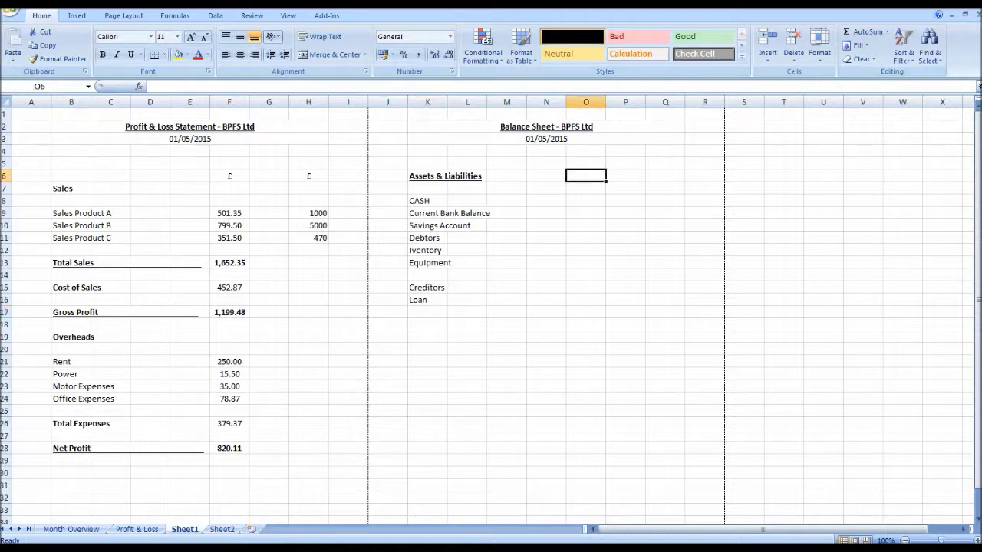
{"action": "type", "text": "£"}
{"action": "key", "text": "Return"}
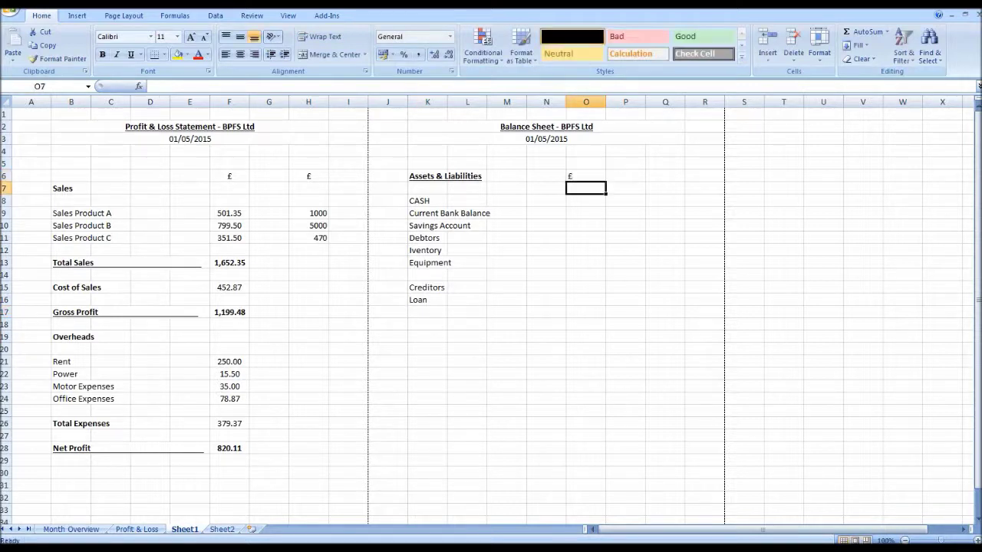
{"action": "left_click", "coordinate": [585, 177]}
{"action": "left_click", "coordinate": [240, 55]}
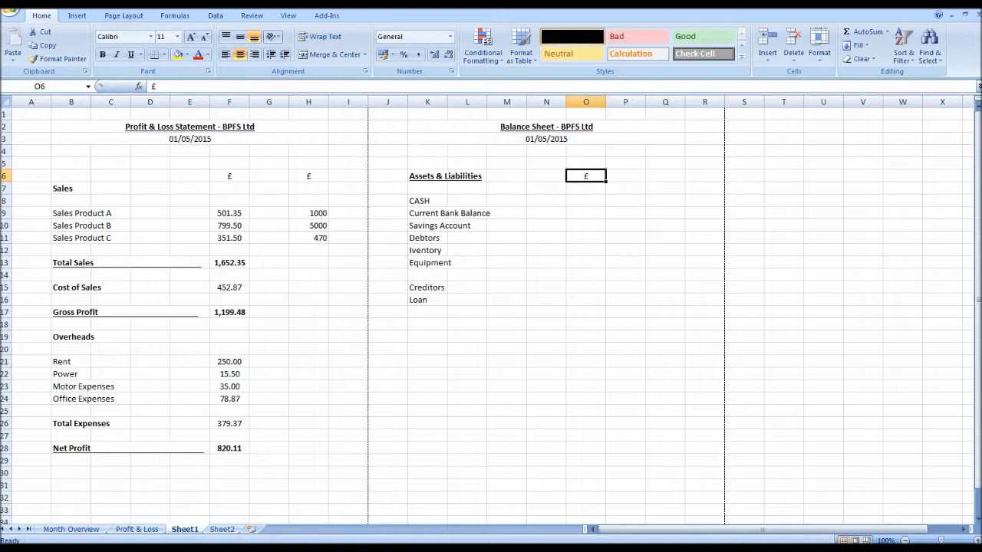
{"action": "left_click", "coordinate": [585, 201]}
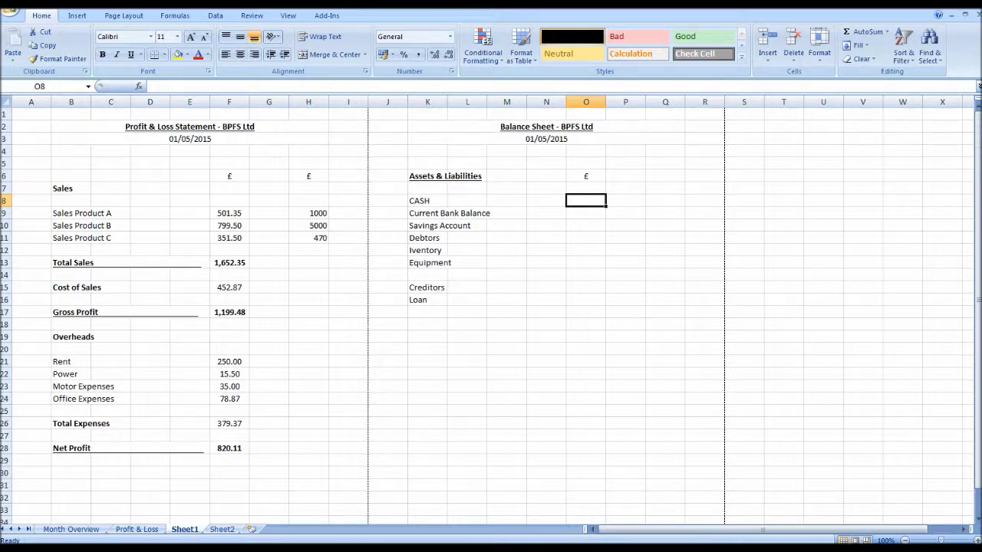
{"action": "left_click_drag", "start_coordinate": [585, 288], "coordinate": [585, 300]}
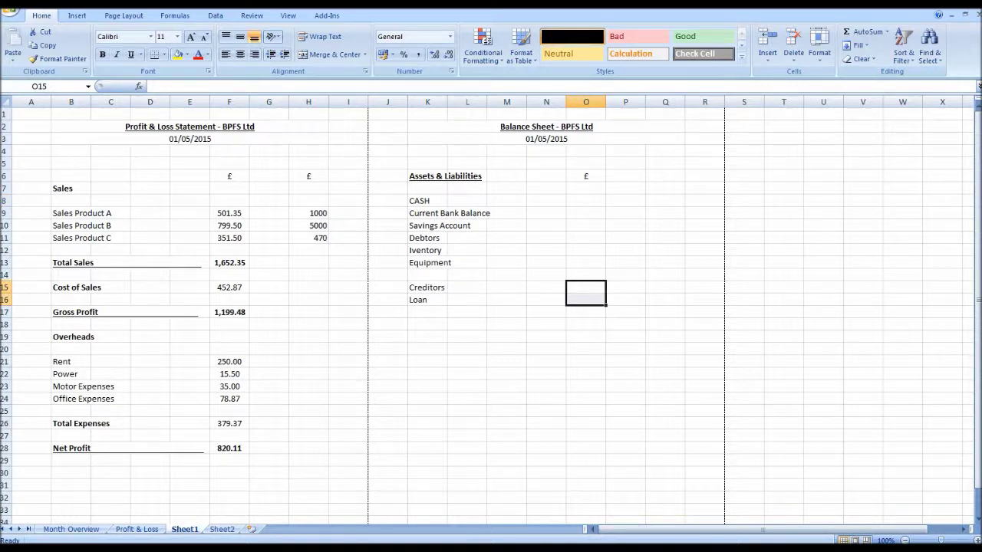
Try to replace the balance sheet date in K3 with "May 2015".
{"action": "left_click", "coordinate": [546, 139]}
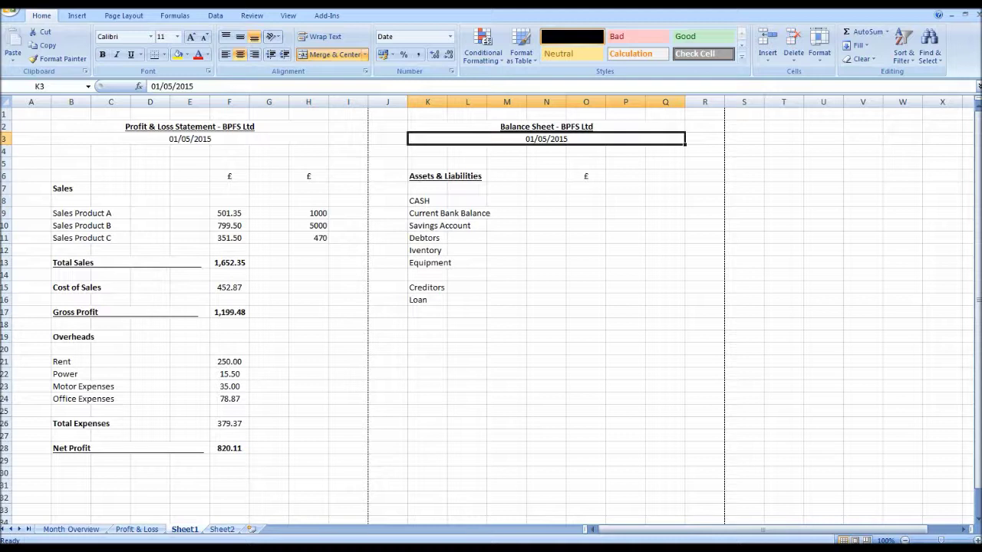
{"action": "left_click_drag", "start_coordinate": [195, 86], "coordinate": [151, 86]}
{"action": "type", "text": "M"}
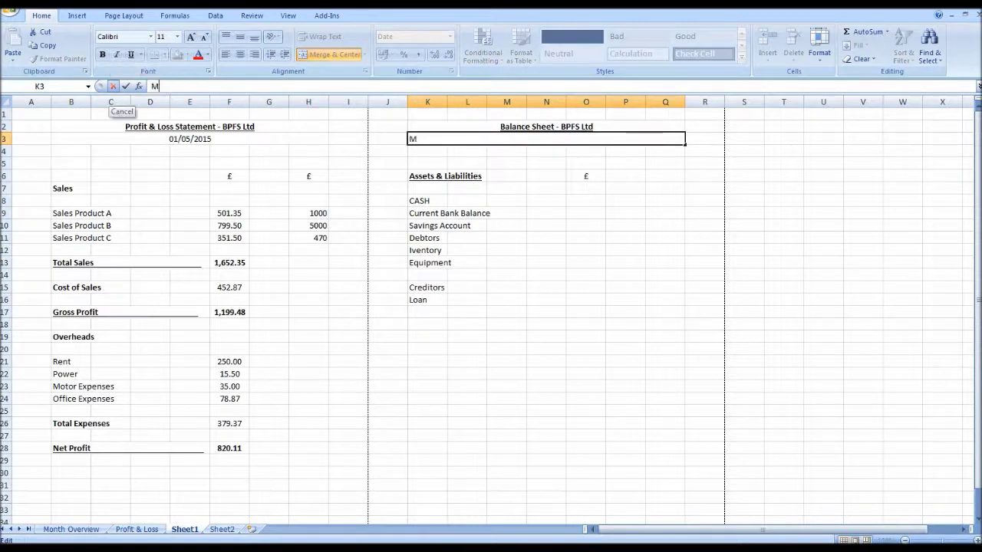
{"action": "type", "text": "ay 2015"}
{"action": "key", "text": "Return"}
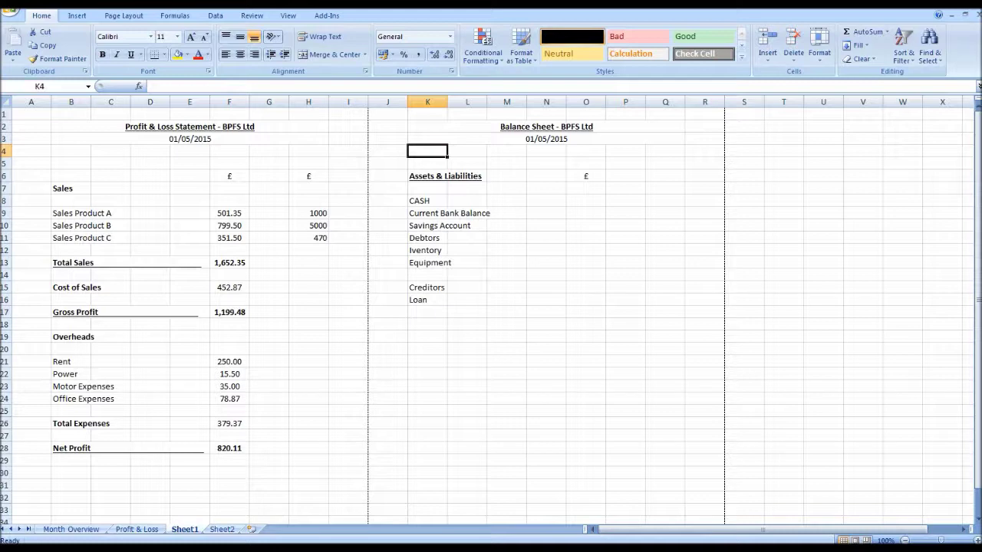
Format the balance sheet date in K3 with the "14 March 2001" date type, showing the month as a word.
{"action": "left_click", "coordinate": [533, 140]}
{"action": "right_click", "coordinate": [533, 139]}
{"action": "left_click", "coordinate": [575, 292]}
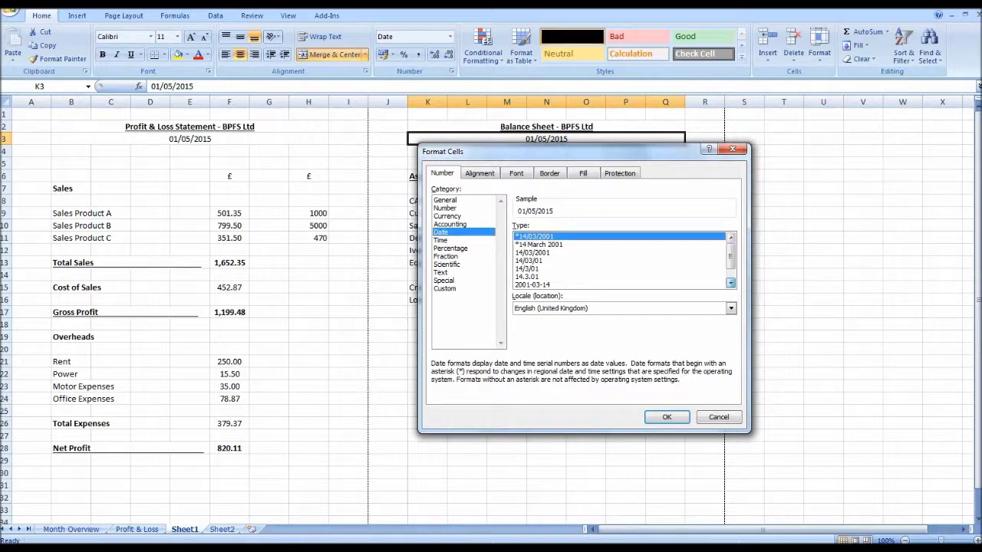
{"action": "double_click", "coordinate": [731, 284]}
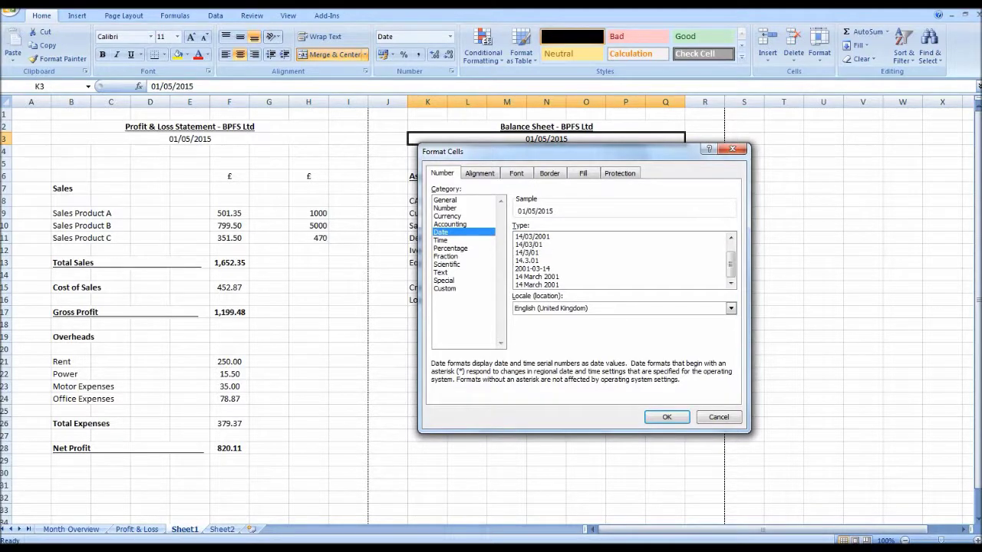
{"action": "left_click", "coordinate": [537, 277]}
{"action": "left_click", "coordinate": [666, 417]}
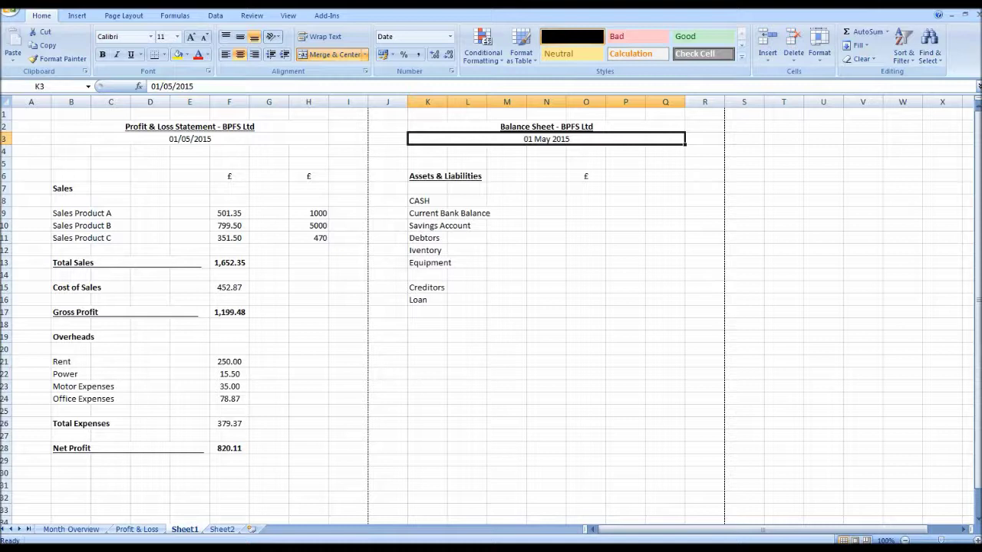
Change the day of the balance sheet date in K3 to 31.
{"action": "key", "text": "F2"}
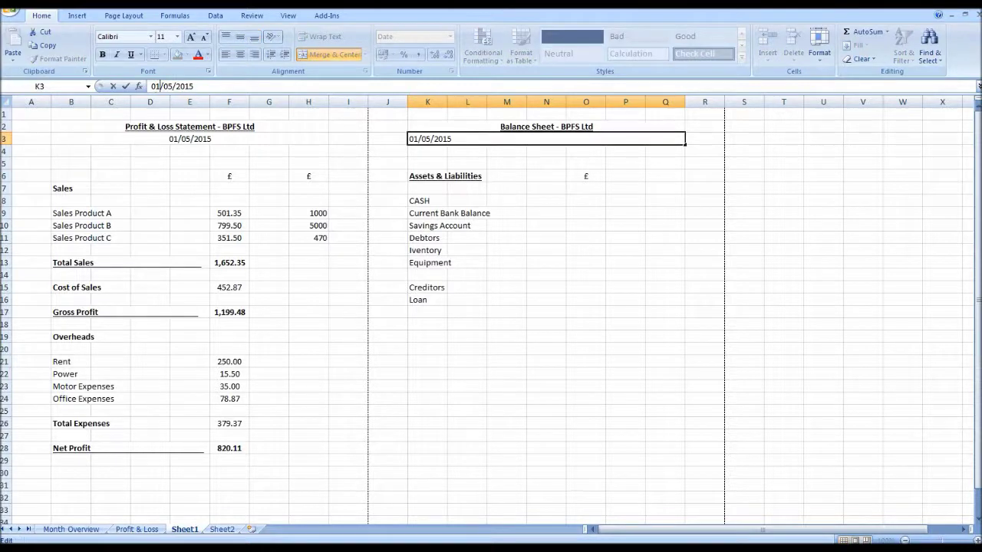
{"action": "key", "text": "BackSpace"}
{"action": "key", "text": "BackSpace"}
{"action": "type", "text": "31"}
{"action": "key", "text": "Return"}
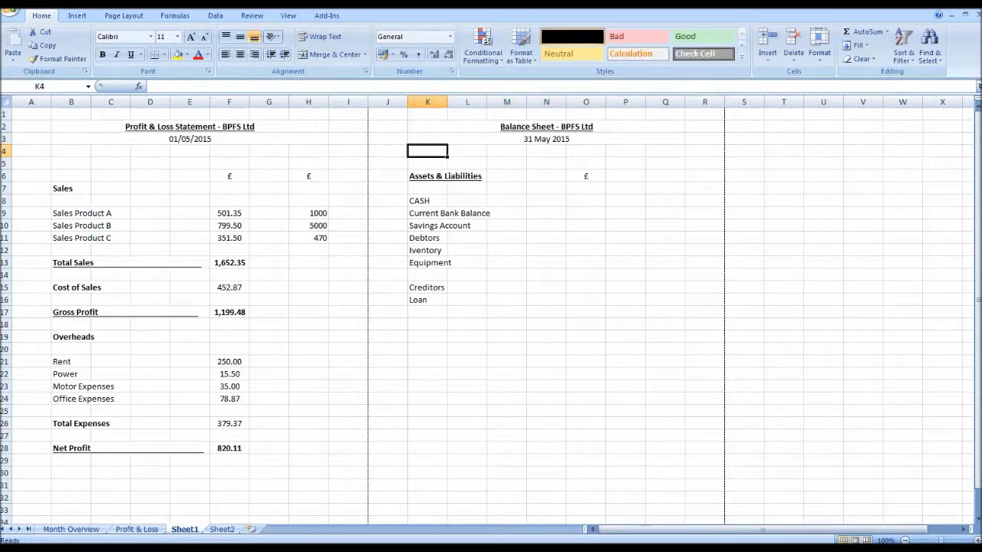
Change the Profit & Loss Statement date in B3 to 31/05/2015.
{"action": "left_click", "coordinate": [189, 139]}
{"action": "key", "text": "F2"}
{"action": "key", "text": "Home"}
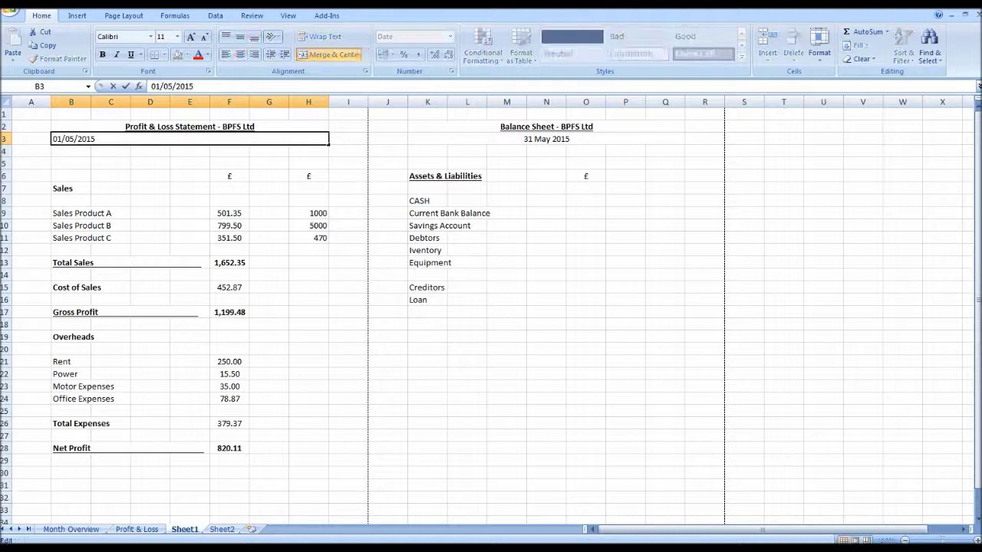
{"action": "key", "text": "Delete"}
{"action": "key", "text": "Delete"}
{"action": "type", "text": "31"}
{"action": "key", "text": "Return"}
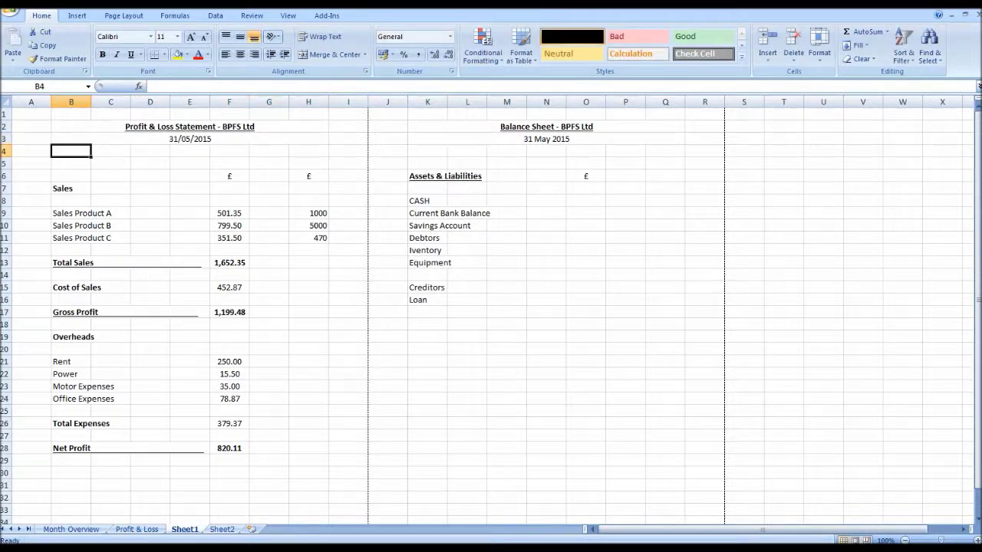
Enter the amounts 100 for CASH in O8 and 1503.54 for Current Bank Balance in O9.
{"action": "left_click", "coordinate": [585, 201]}
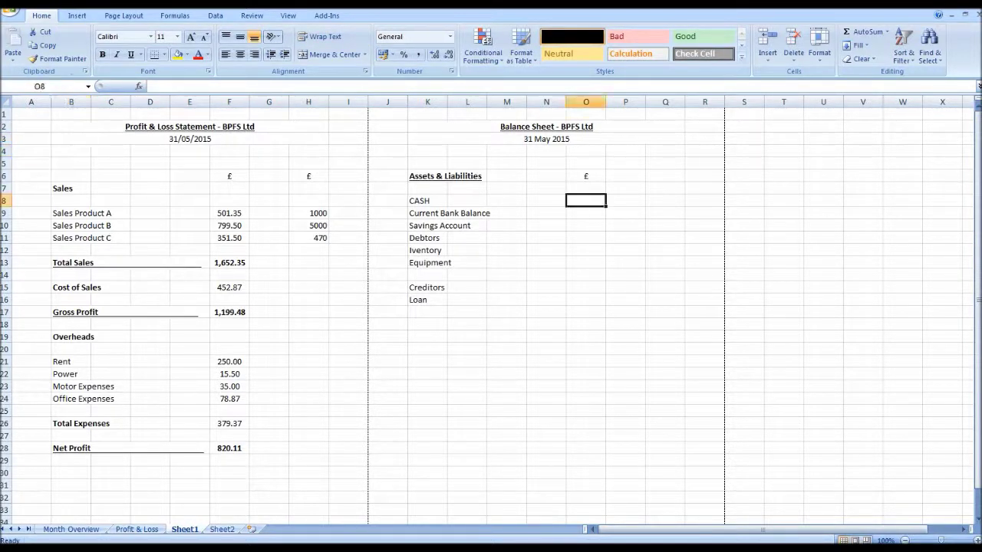
{"action": "type", "text": "100"}
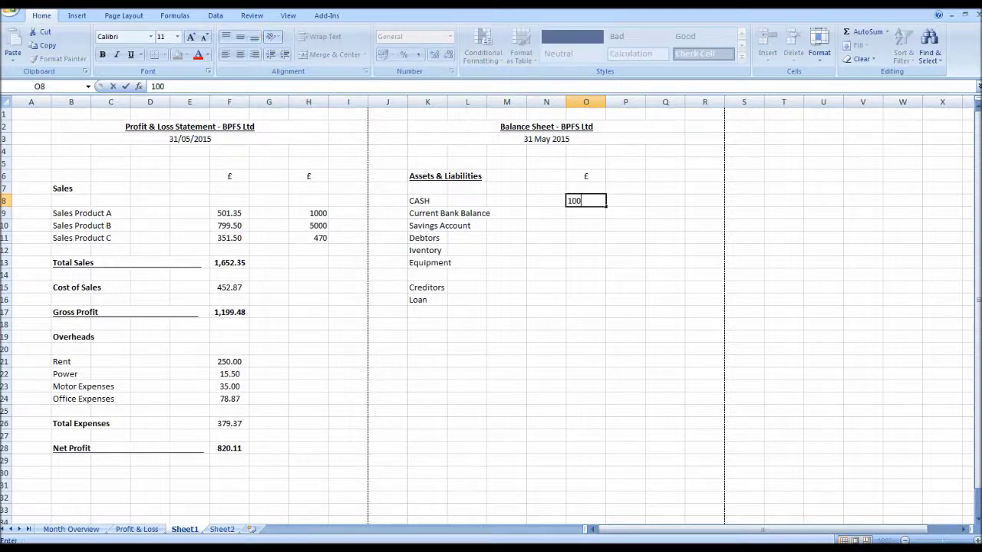
{"action": "key", "text": "Return"}
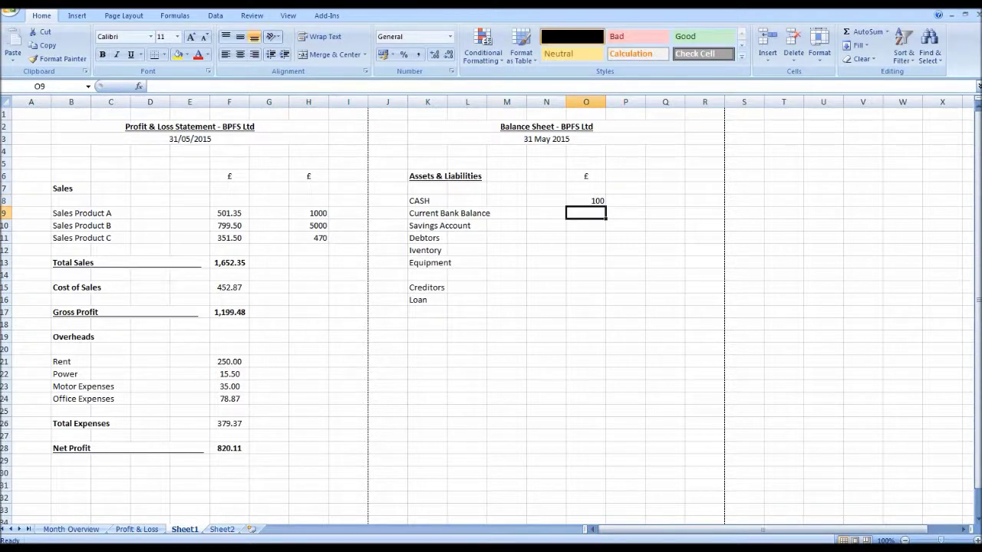
{"action": "type", "text": "1503"}
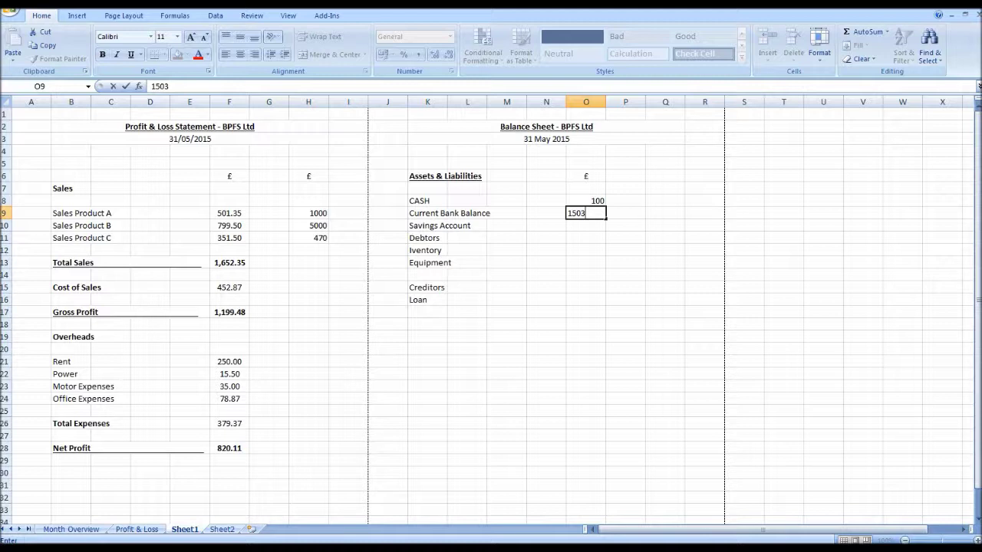
{"action": "type", "text": ".54"}
{"action": "key", "text": "Return"}
Enter the amounts 300 for Savings Account in O10 and 697.87 for Debtors in O11.
{"action": "type", "text": "300"}
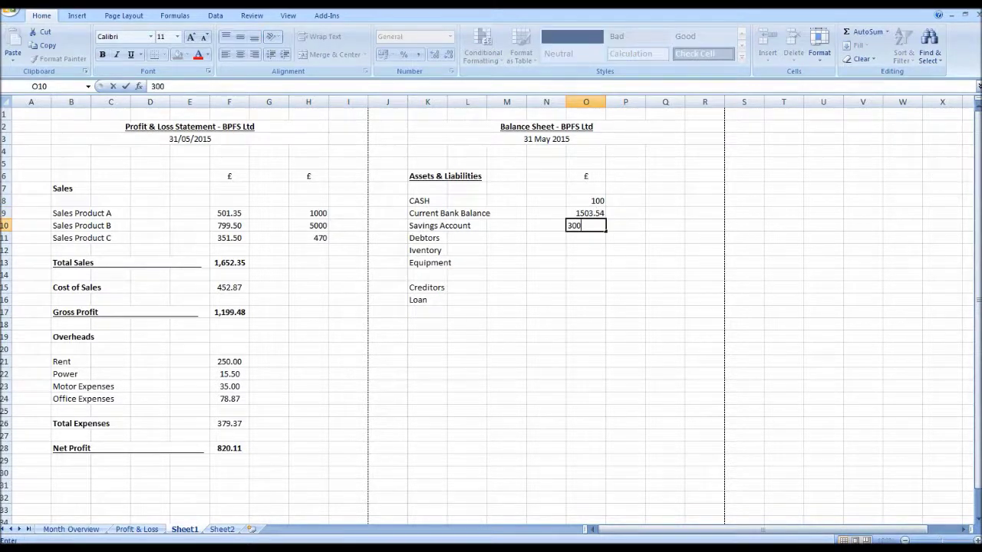
{"action": "key", "text": "Return"}
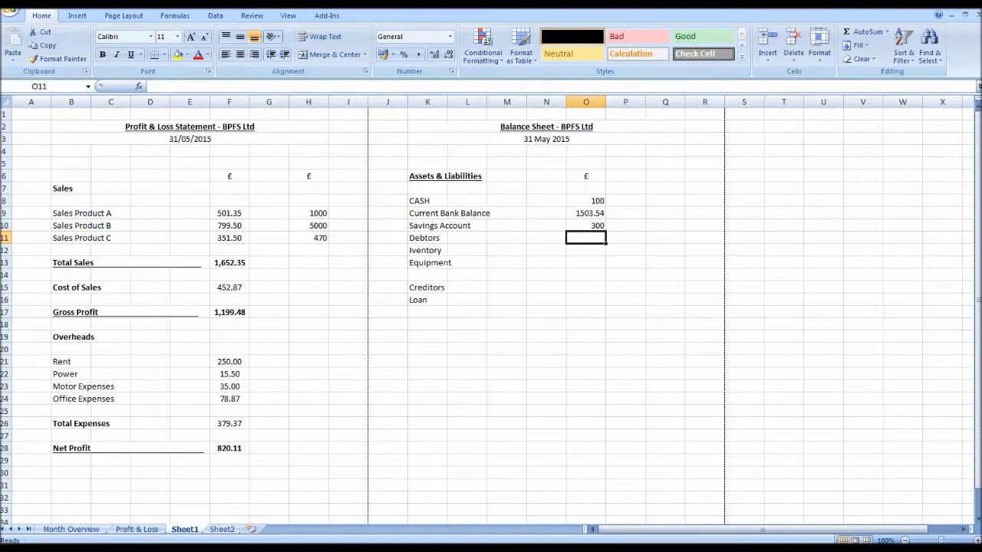
{"action": "type", "text": "697.87"}
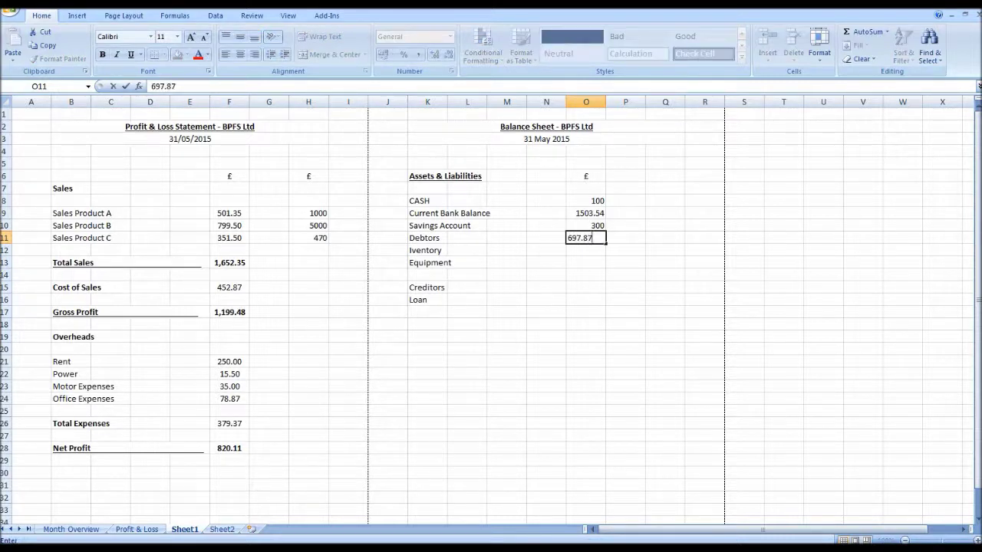
{"action": "key", "text": "Return"}
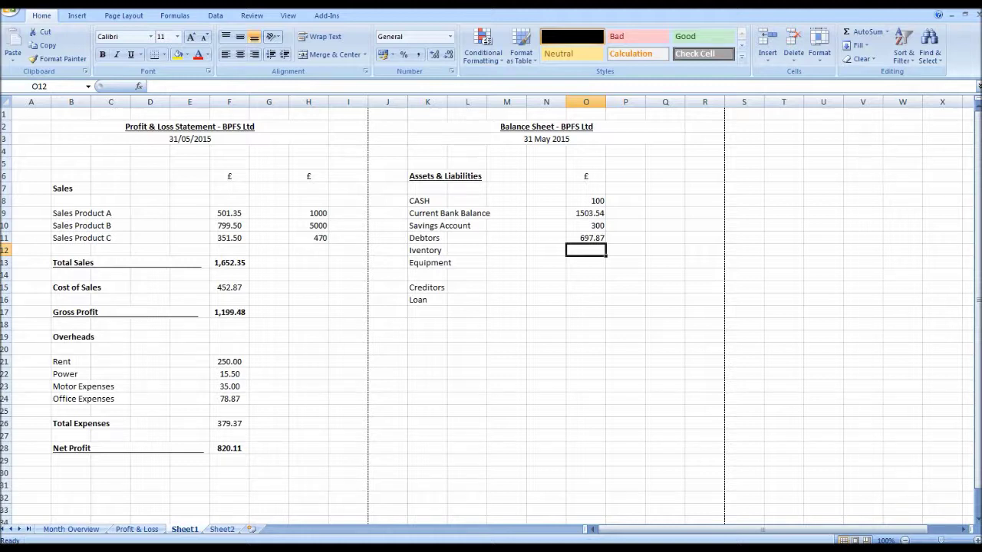
Enter the amounts 2000 for Iventory in O12 and 500 for Equipment in O13.
{"action": "type", "text": "2000"}
{"action": "key", "text": "Return"}
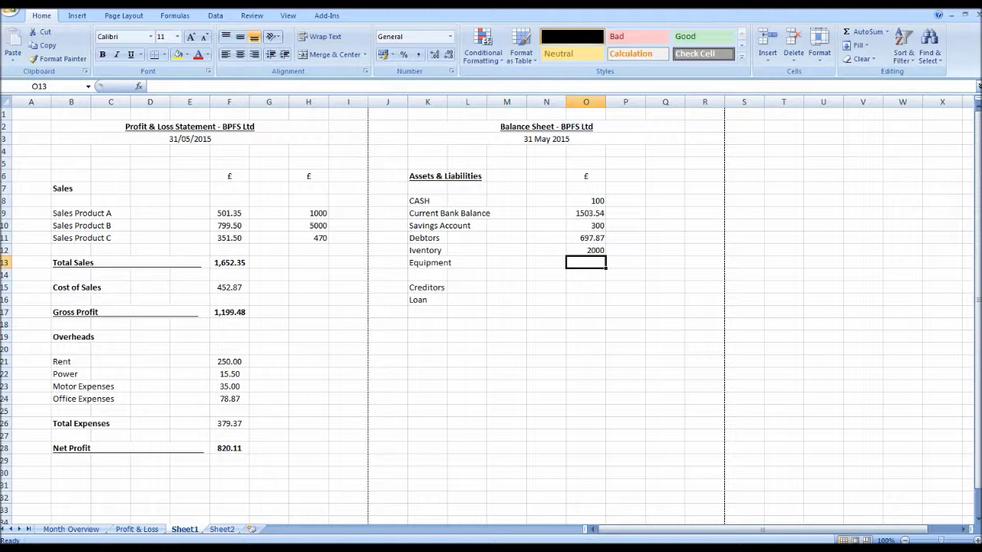
{"action": "type", "text": "500"}
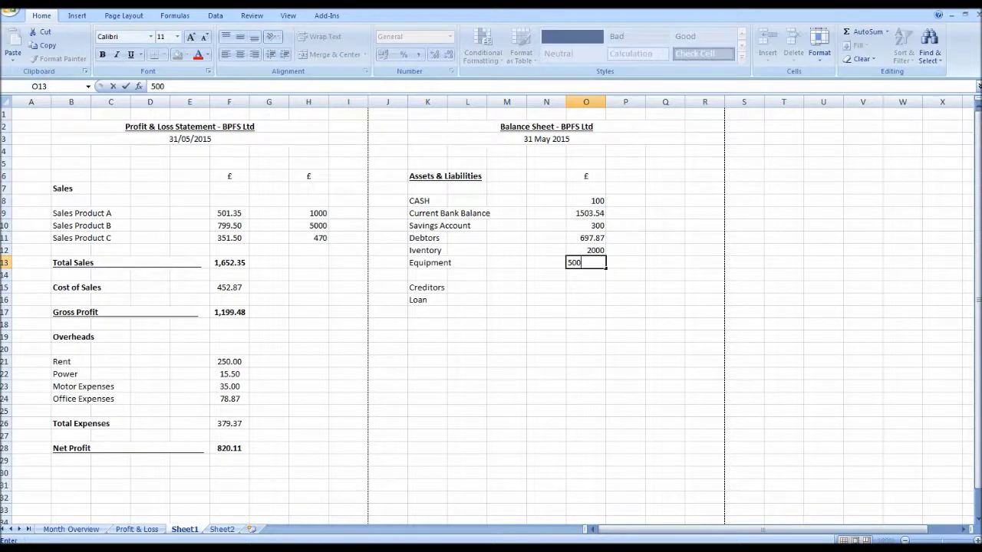
{"action": "key", "text": "Return"}
Enter the amount 2000 for Creditors in cell O15.
{"action": "key", "text": "Return"}
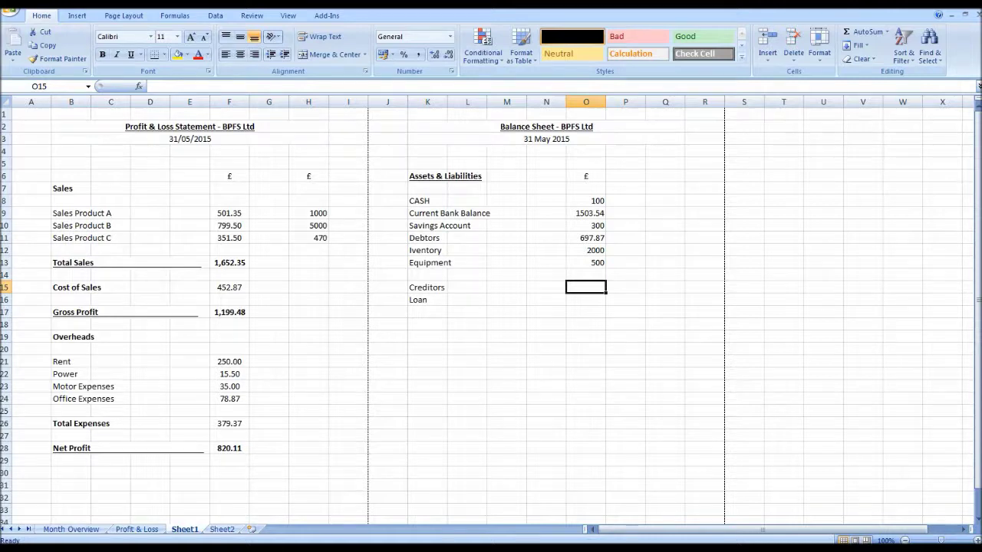
{"action": "type", "text": "2000"}
{"action": "key", "text": "Return"}
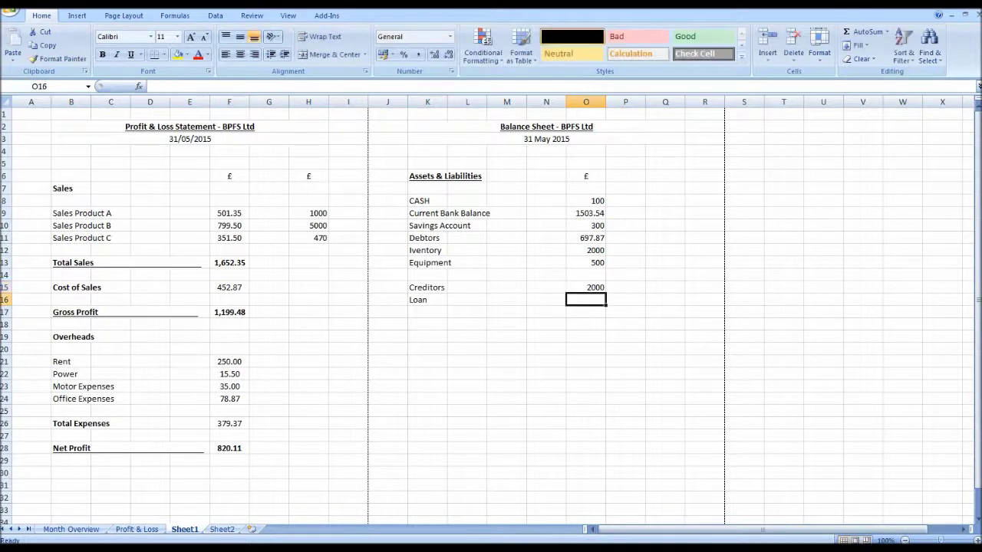
Enter the amount 2000 for Loan in cell O16.
{"action": "type", "text": "2000"}
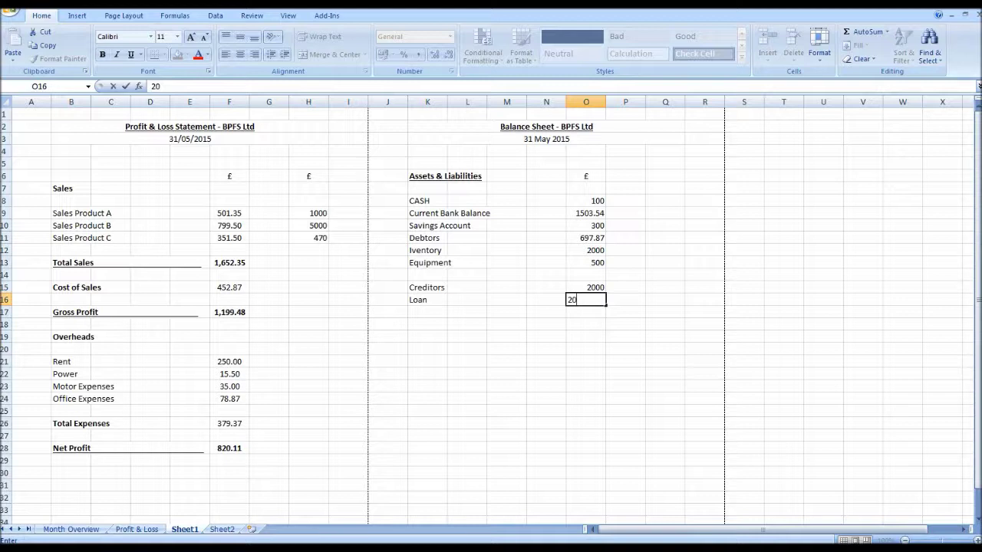
{"action": "key", "text": "Return"}
{"action": "key", "text": "Return"}
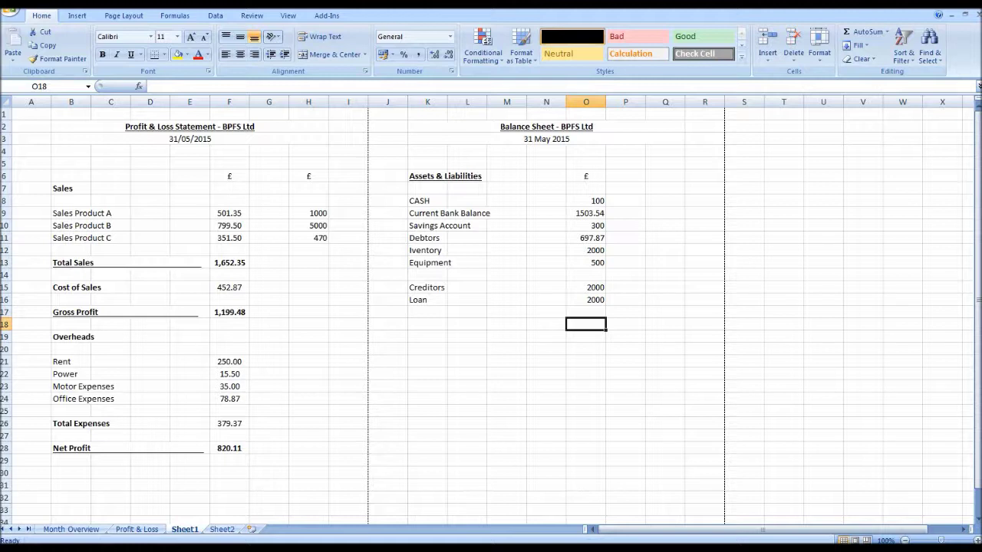
Format cell O18 below the liabilities with a single top border and a double bottom border.
{"action": "left_click_drag", "start_coordinate": [585, 201], "coordinate": [586, 263]}
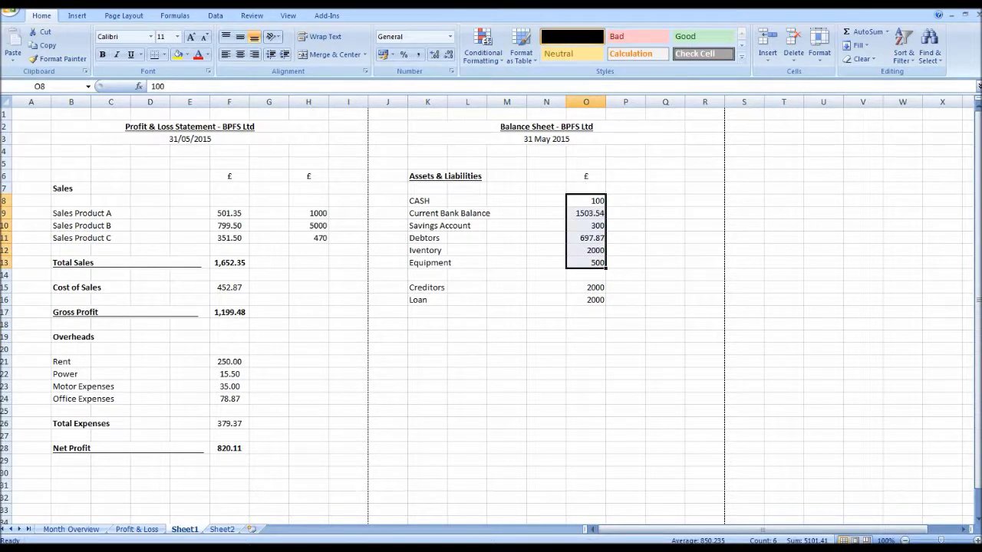
{"action": "left_click", "coordinate": [586, 324]}
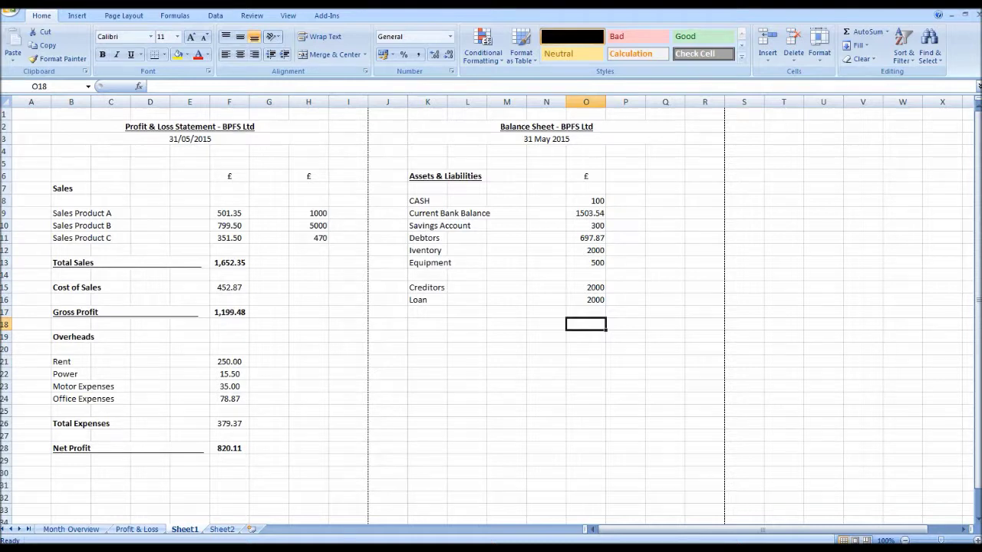
{"action": "right_click", "coordinate": [590, 325]}
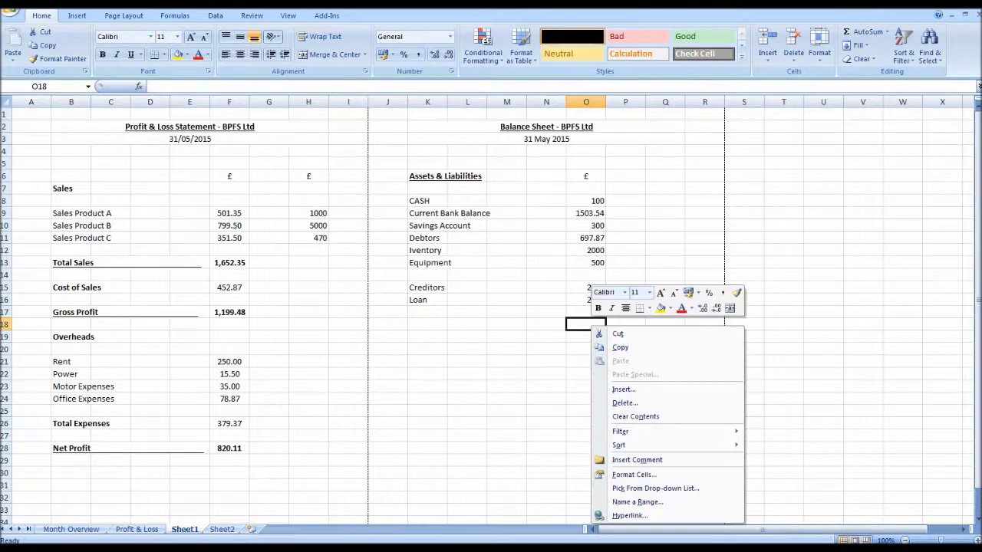
{"action": "left_click", "coordinate": [633, 474]}
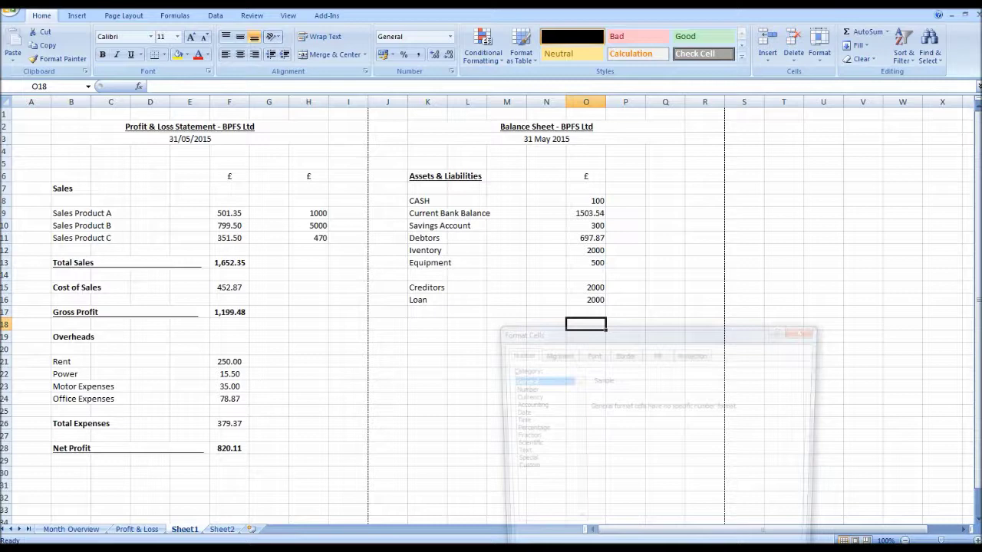
{"action": "left_click_drag", "start_coordinate": [644, 332], "coordinate": [274, 76]}
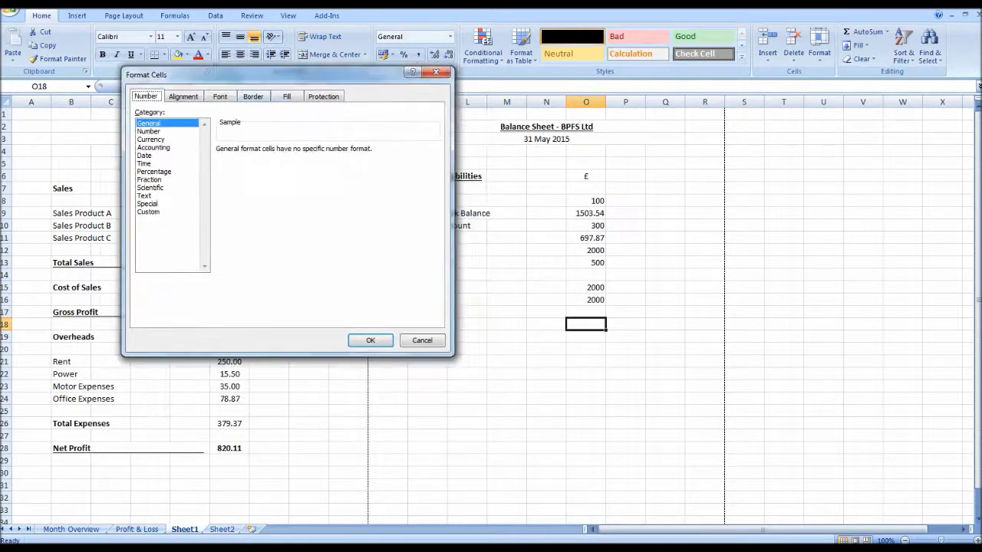
{"action": "left_click", "coordinate": [253, 96]}
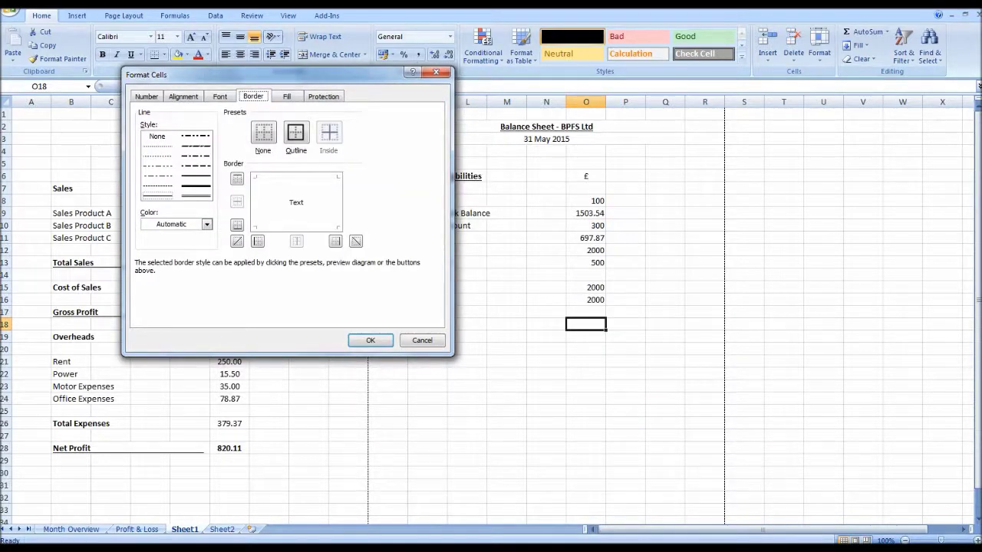
{"action": "left_click", "coordinate": [237, 179]}
{"action": "left_click", "coordinate": [236, 224]}
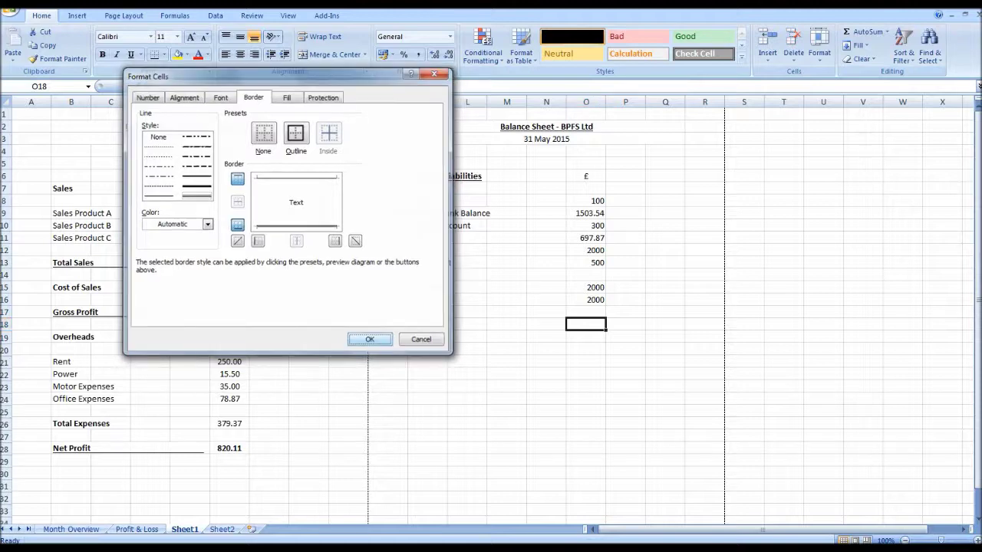
{"action": "left_click", "coordinate": [370, 339]}
{"action": "left_click", "coordinate": [507, 350]}
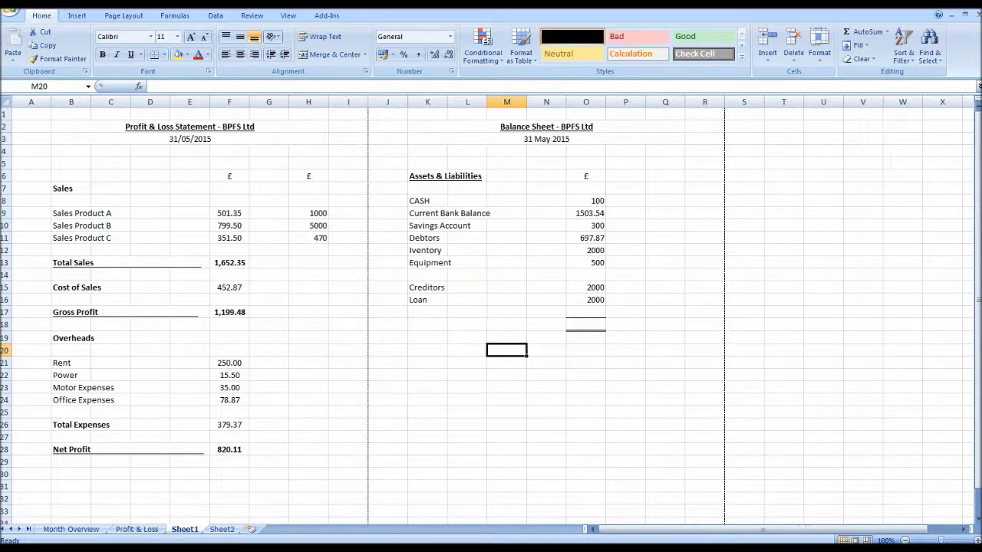
Enter the formula =(O8:O13) in the total cell O18 to try to add up the assets.
{"action": "left_click", "coordinate": [586, 325]}
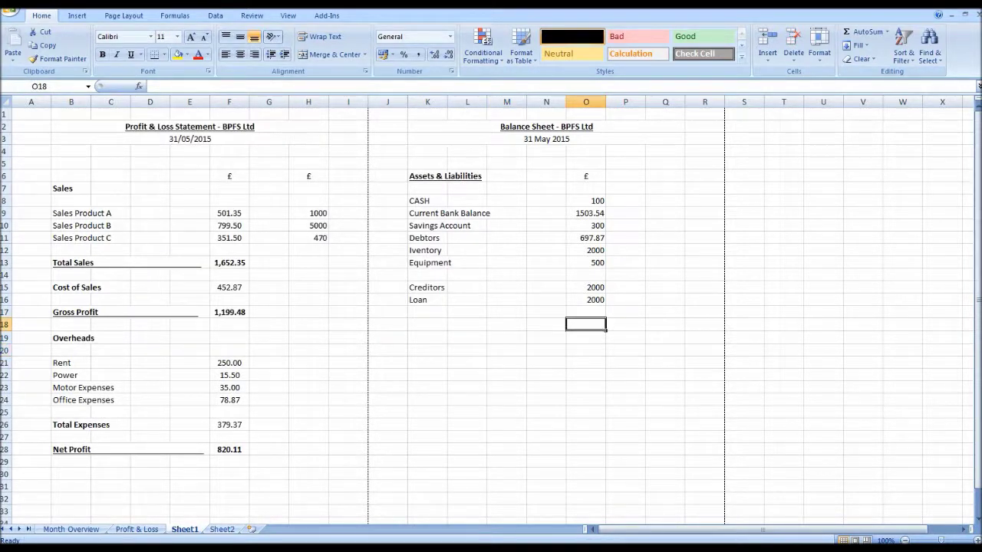
{"action": "type", "text": "=("}
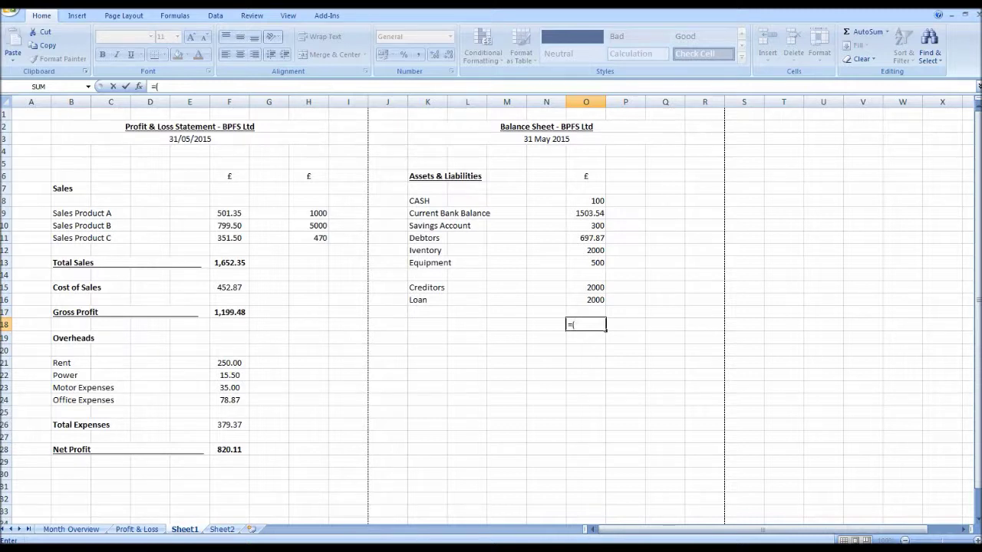
{"action": "key", "text": "BackSpace"}
{"action": "type", "text": "("}
{"action": "left_click_drag", "start_coordinate": [585, 200], "coordinate": [594, 262]}
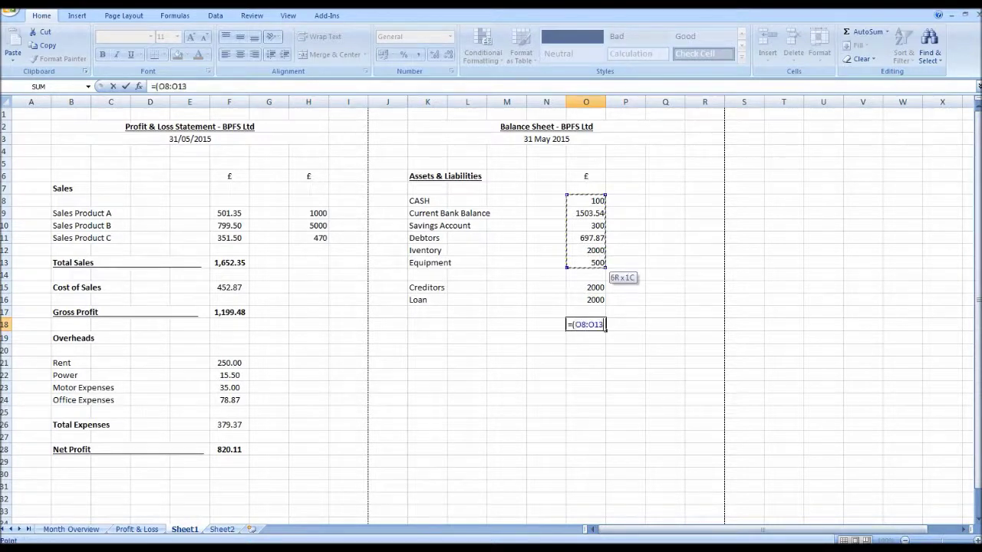
{"action": "type", "text": ")"}
{"action": "key", "text": "Return"}
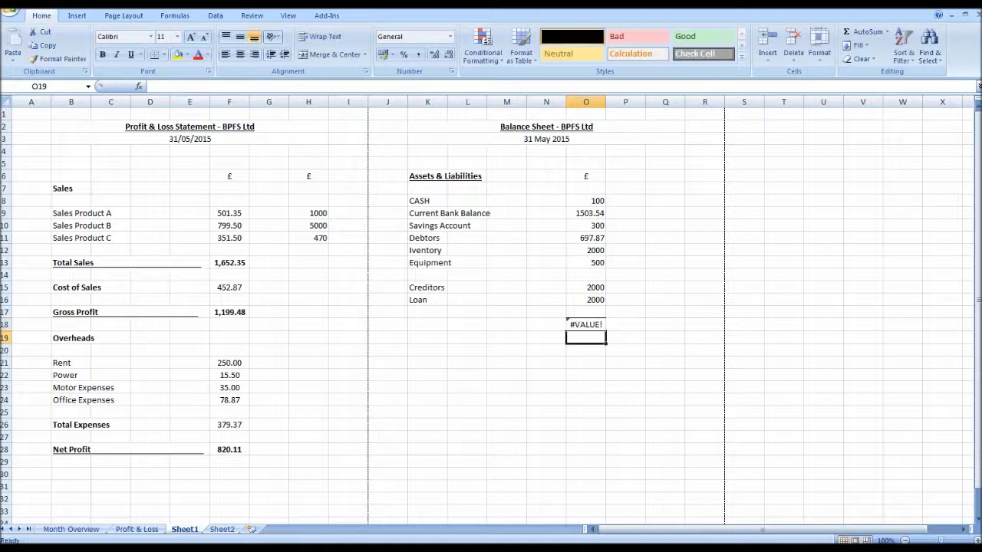
Rewrite the O18 formula to add the asset cells individually as O8+O9+O10+O11+O12+O13.
{"action": "left_click", "coordinate": [586, 324]}
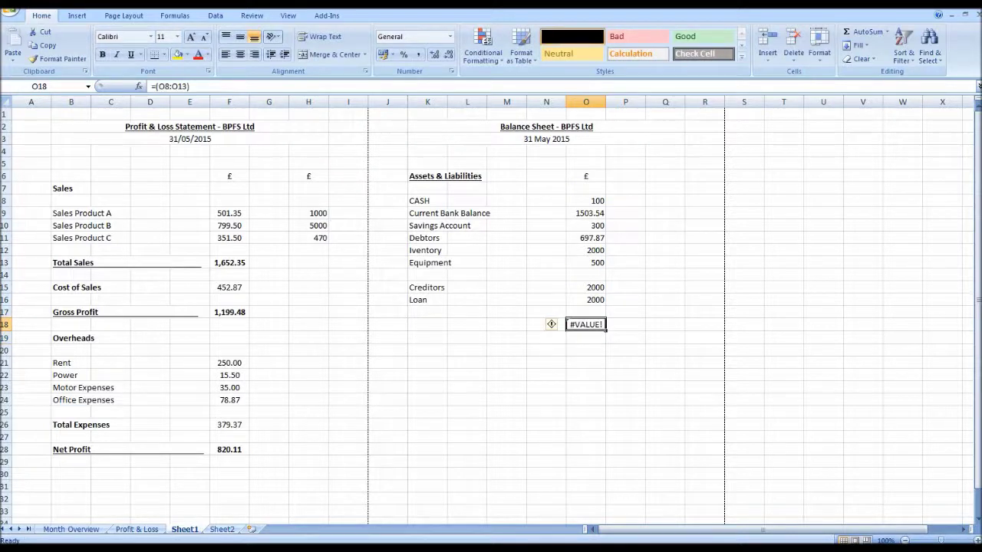
{"action": "left_click_drag", "start_coordinate": [192, 86], "coordinate": [170, 86]}
{"action": "key", "text": "BackSpace"}
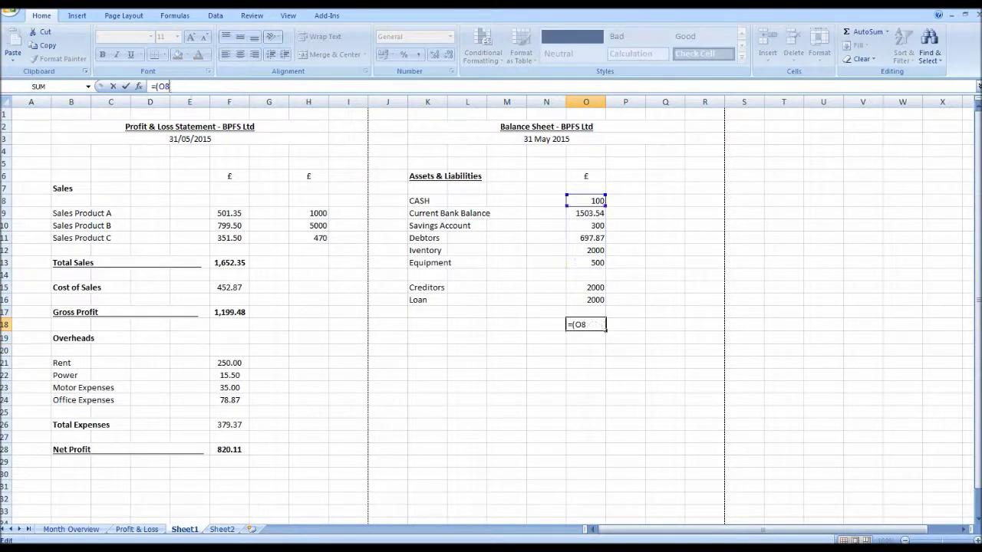
{"action": "type", "text": "+"}
{"action": "left_click", "coordinate": [585, 213]}
{"action": "type", "text": "+"}
{"action": "left_click", "coordinate": [586, 226]}
{"action": "type", "text": "+"}
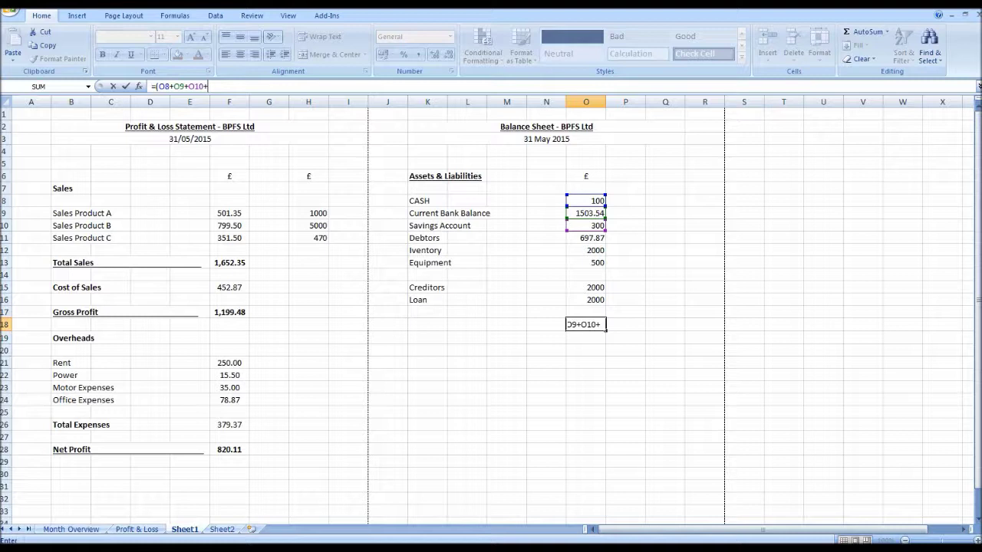
{"action": "left_click", "coordinate": [586, 238]}
{"action": "type", "text": "+"}
{"action": "left_click", "coordinate": [585, 250]}
{"action": "type", "text": "+"}
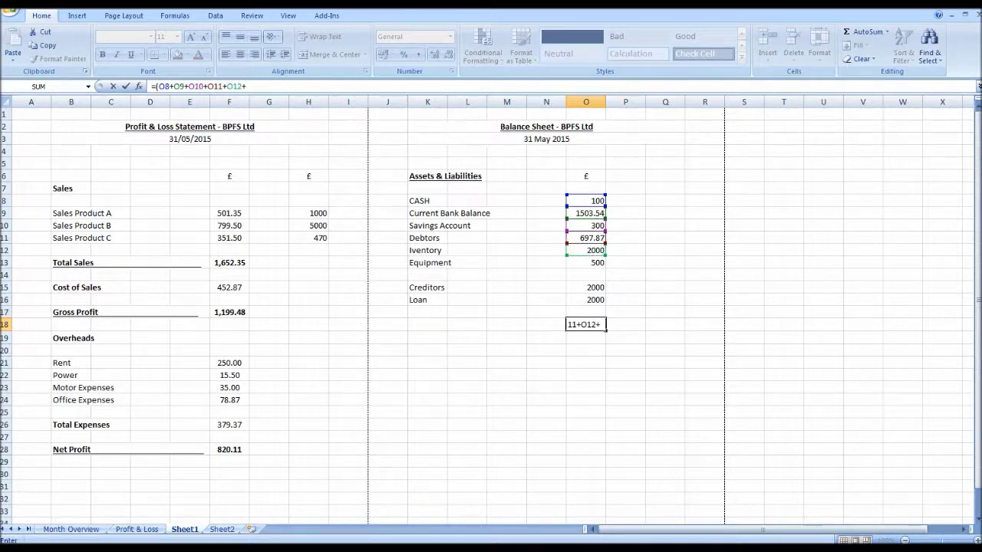
{"action": "left_click", "coordinate": [586, 262]}
Complete the O18 formula by subtracting Creditors O15 and Loan O16 after the bracketed assets, and make the total bold.
{"action": "type", "text": ")-O15-"}
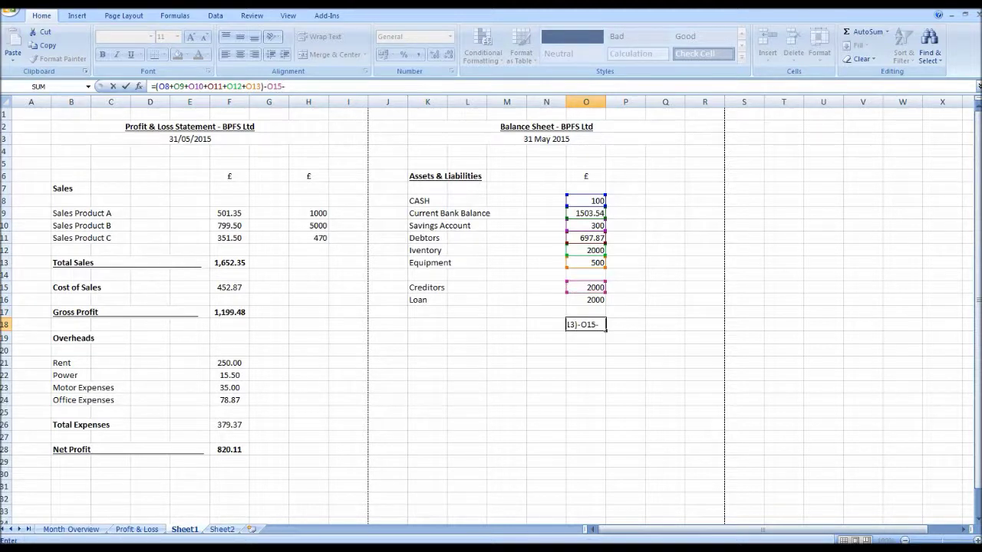
{"action": "left_click", "coordinate": [586, 300]}
{"action": "key", "text": "Return"}
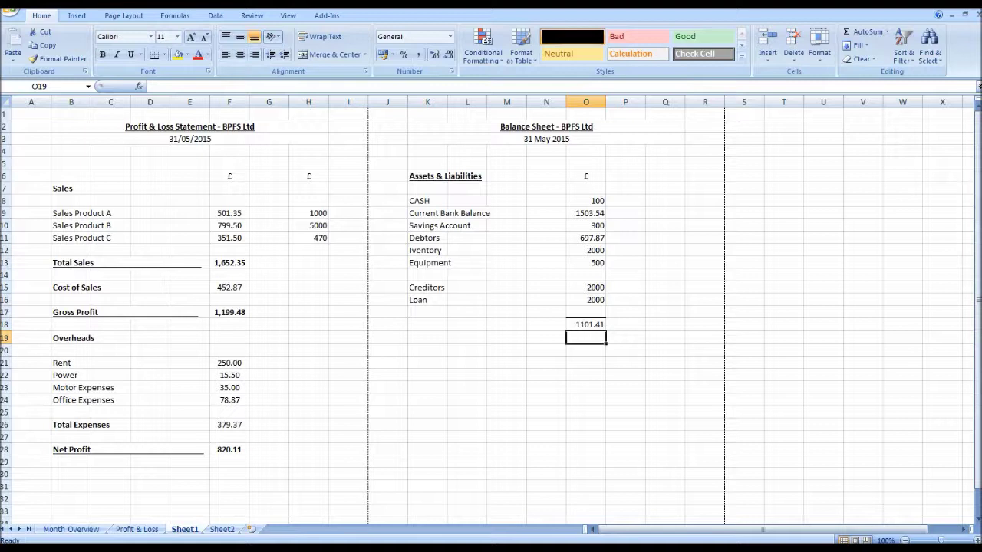
{"action": "key", "text": "Up"}
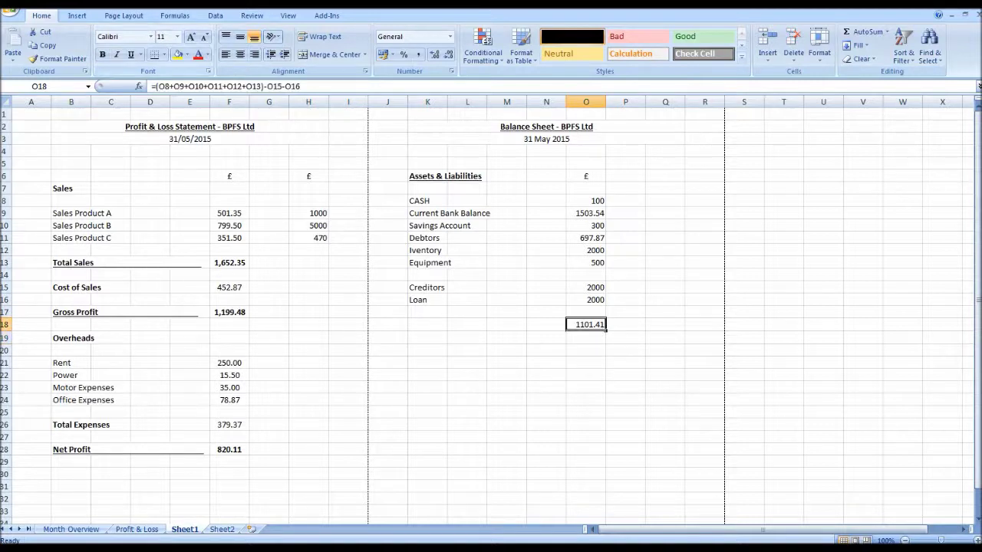
{"action": "left_click", "coordinate": [102, 54]}
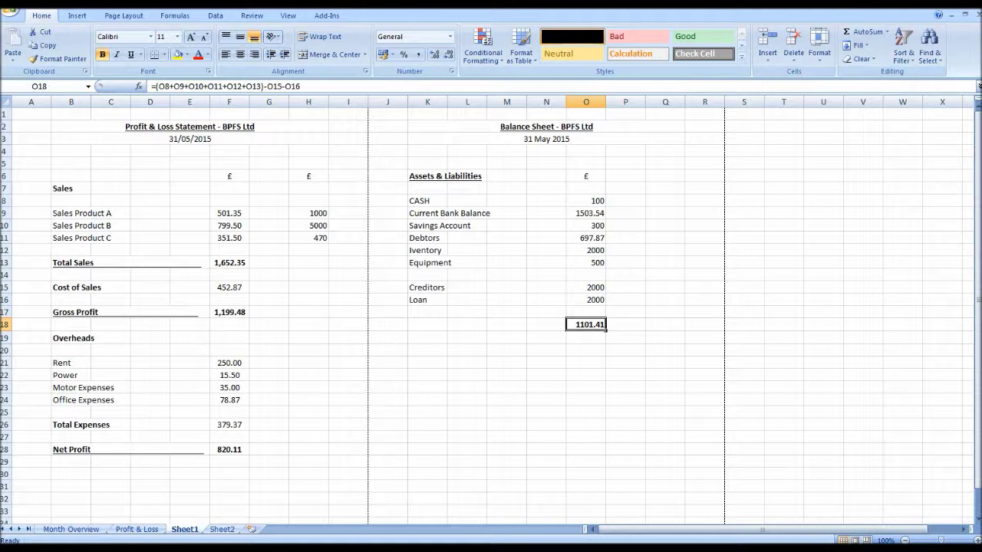
Add the label Cash b/f in cell K20 below the assets and liabilities.
{"action": "left_click", "coordinate": [427, 351]}
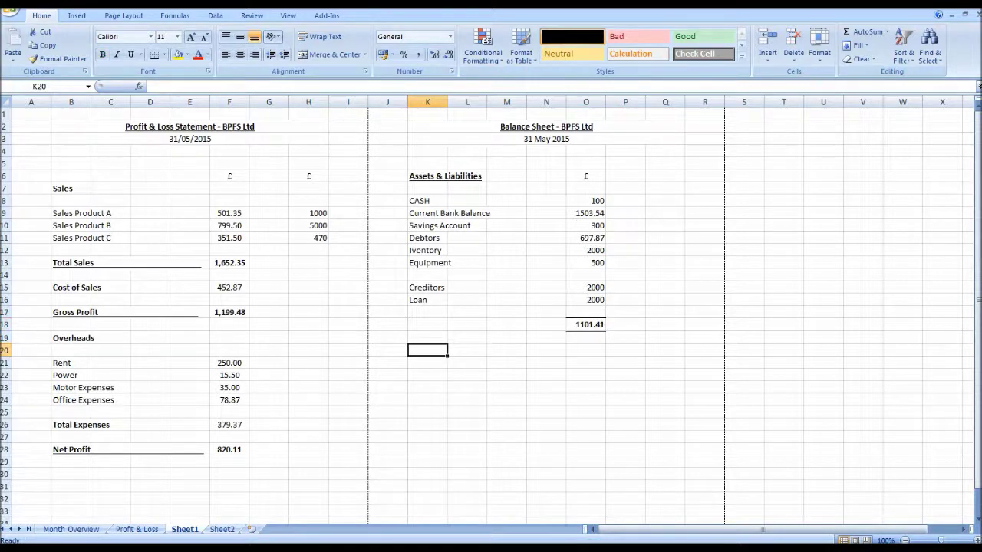
{"action": "type", "text": "Cash"}
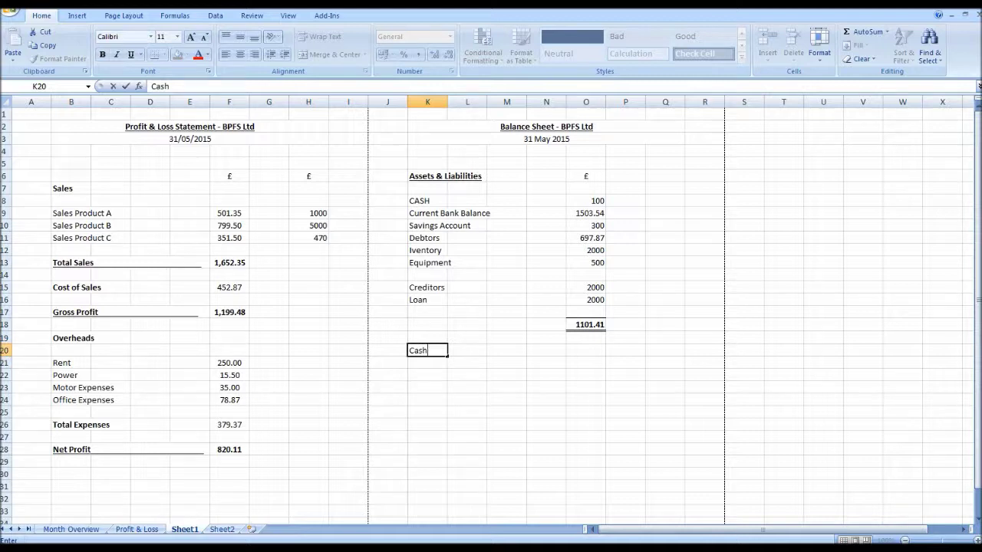
{"action": "type", "text": " b/f"}
{"action": "key", "text": "Return"}
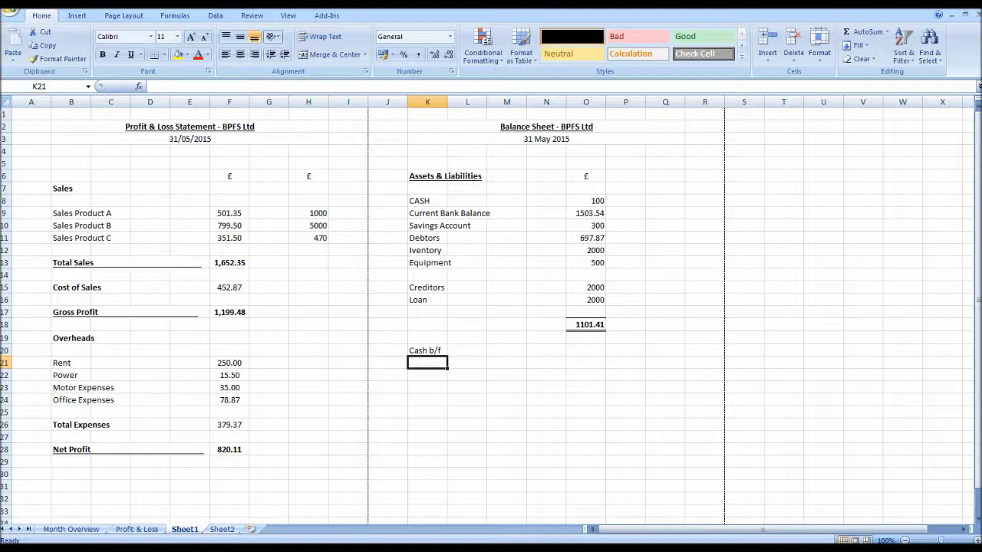
{"action": "left_click_drag", "start_coordinate": [585, 200], "coordinate": [427, 299]}
{"action": "left_click", "coordinate": [427, 351]}
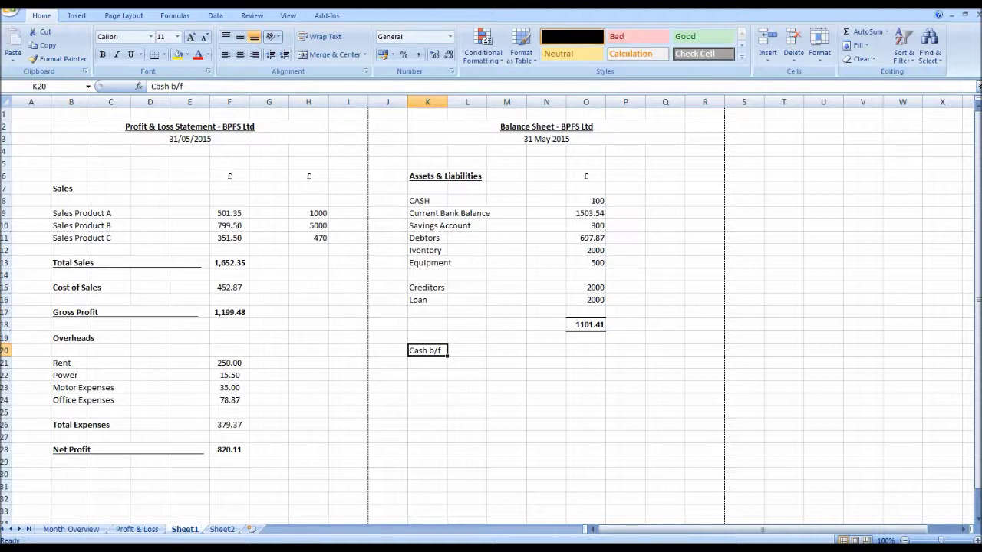
Add the label Profit in cell K22.
{"action": "left_click", "coordinate": [427, 375]}
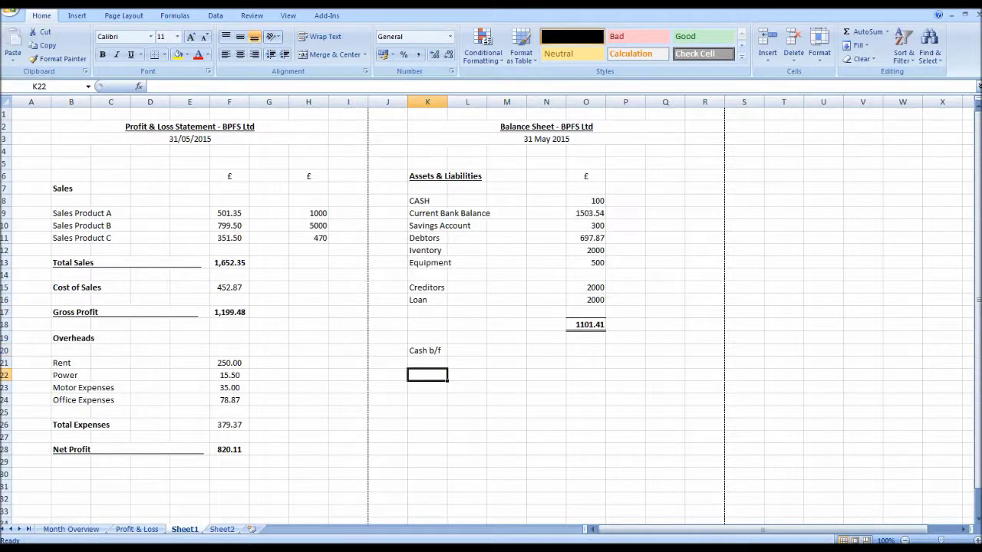
{"action": "type", "text": "Pro"}
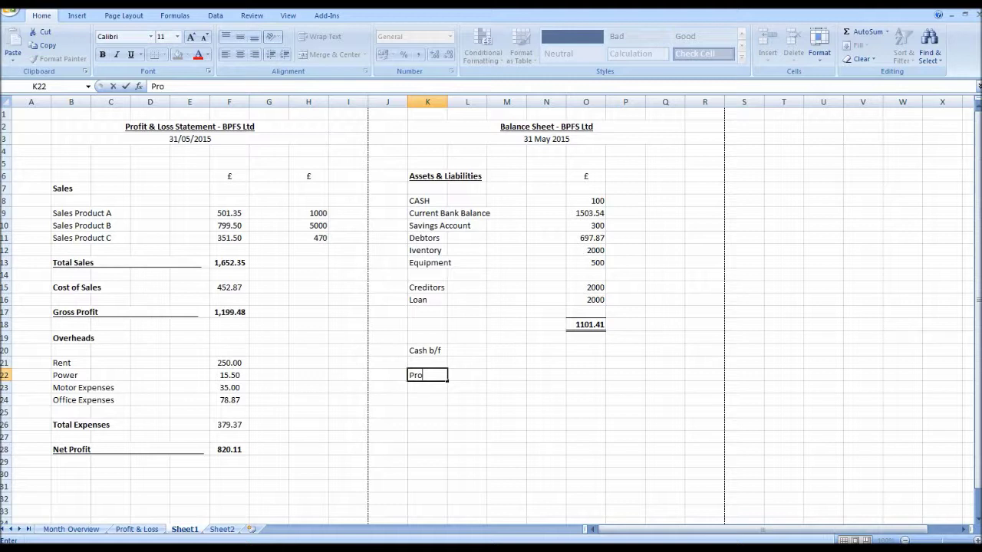
{"action": "type", "text": "fit"}
{"action": "key", "text": "Return"}
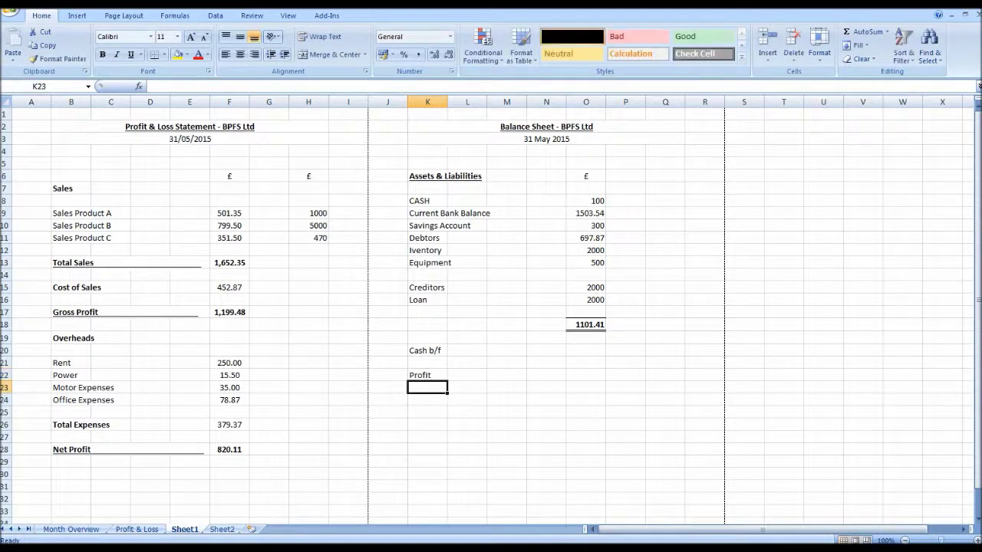
{"action": "left_click_drag", "start_coordinate": [427, 350], "coordinate": [464, 363]}
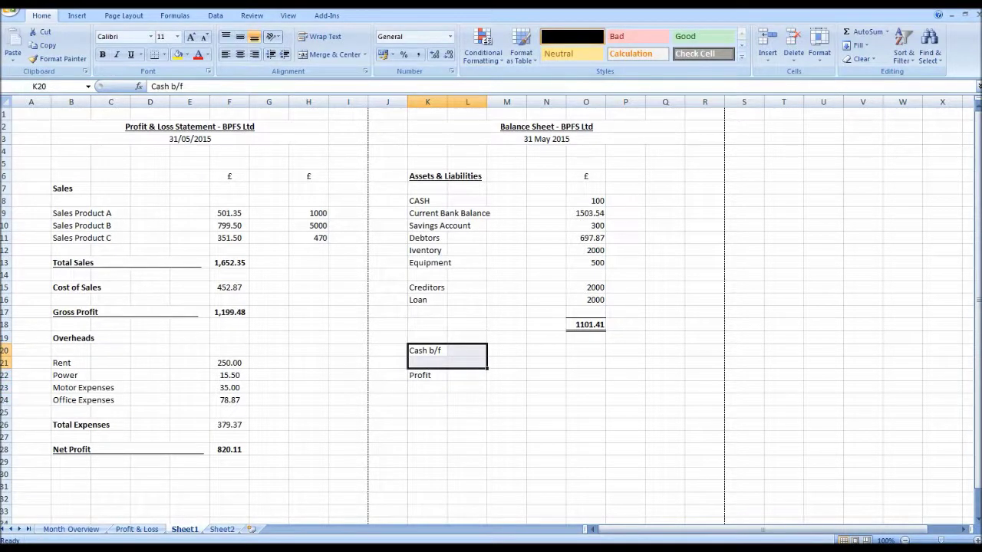
Format cell O24 below the Profit row with a single top border and a double bottom border.
{"action": "left_click", "coordinate": [585, 400]}
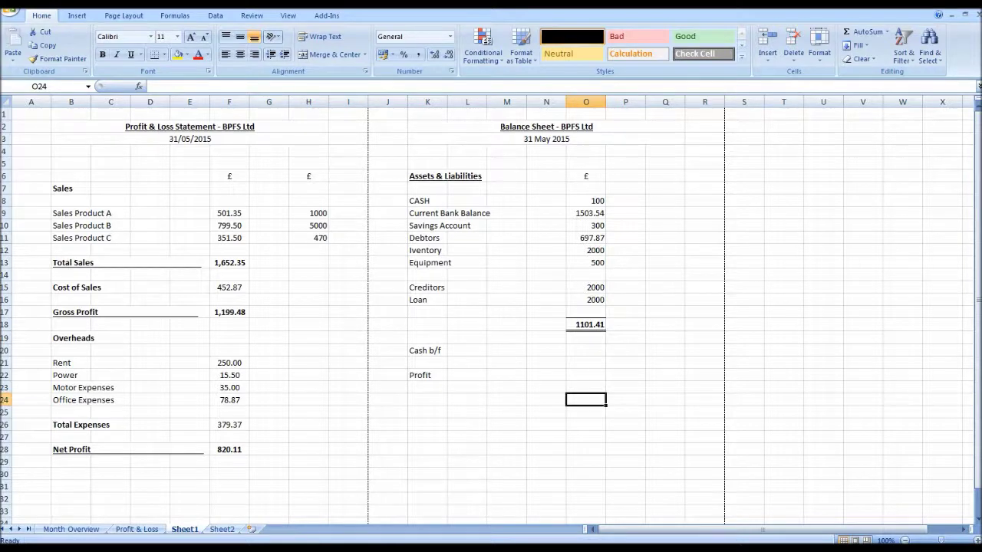
{"action": "right_click", "coordinate": [583, 399]}
{"action": "left_click", "coordinate": [621, 353]}
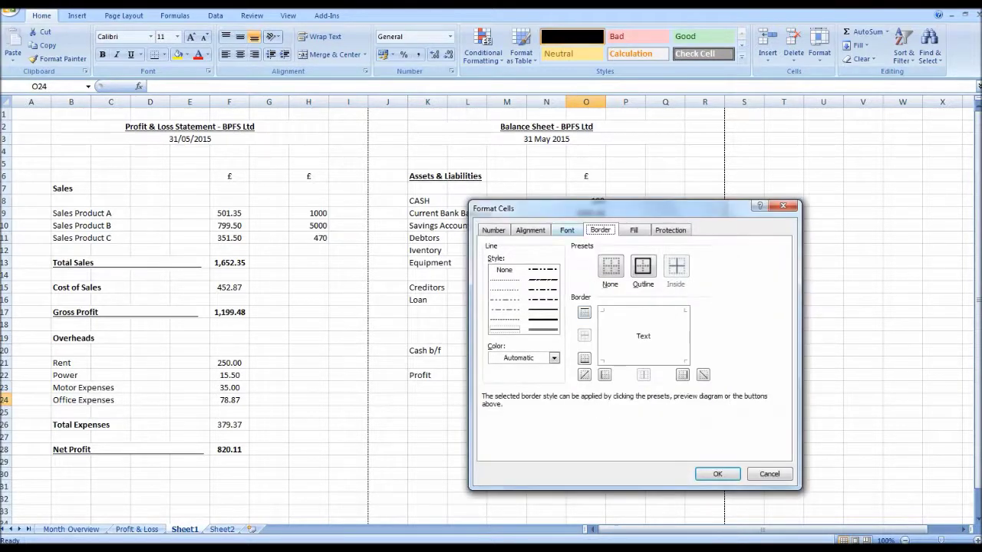
{"action": "left_click", "coordinate": [585, 312]}
{"action": "left_click", "coordinate": [542, 329]}
{"action": "left_click", "coordinate": [584, 358]}
{"action": "left_click", "coordinate": [717, 474]}
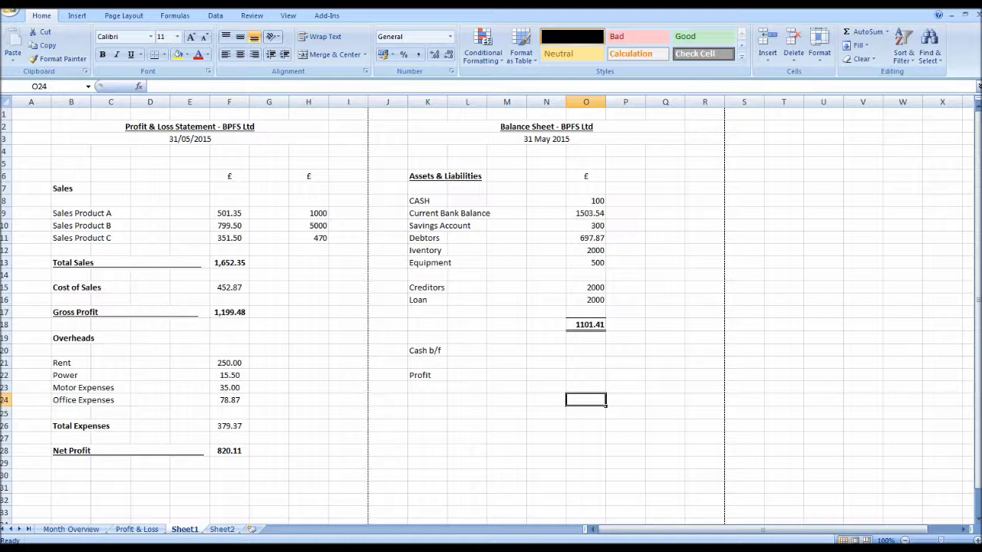
{"action": "left_click", "coordinate": [586, 350]}
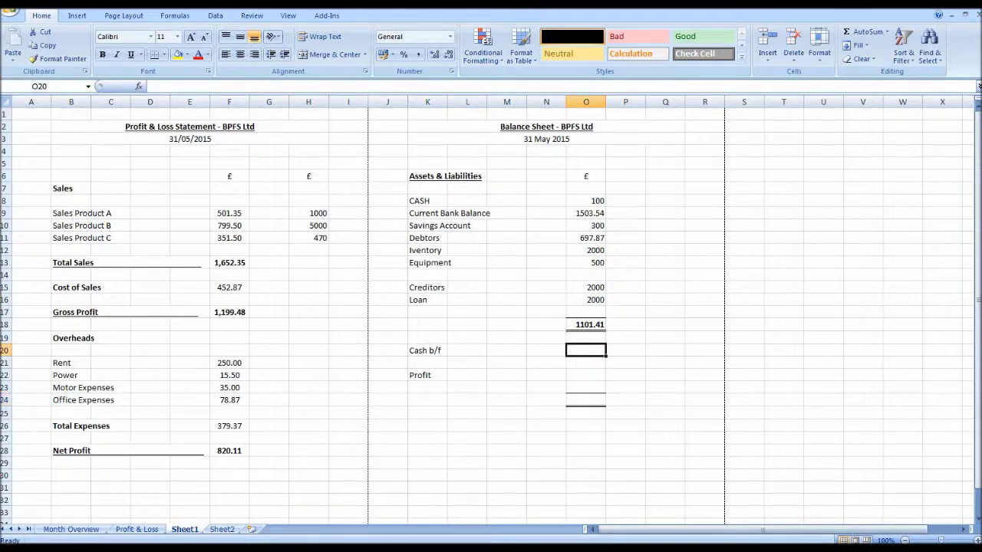
{"action": "left_click", "coordinate": [586, 375]}
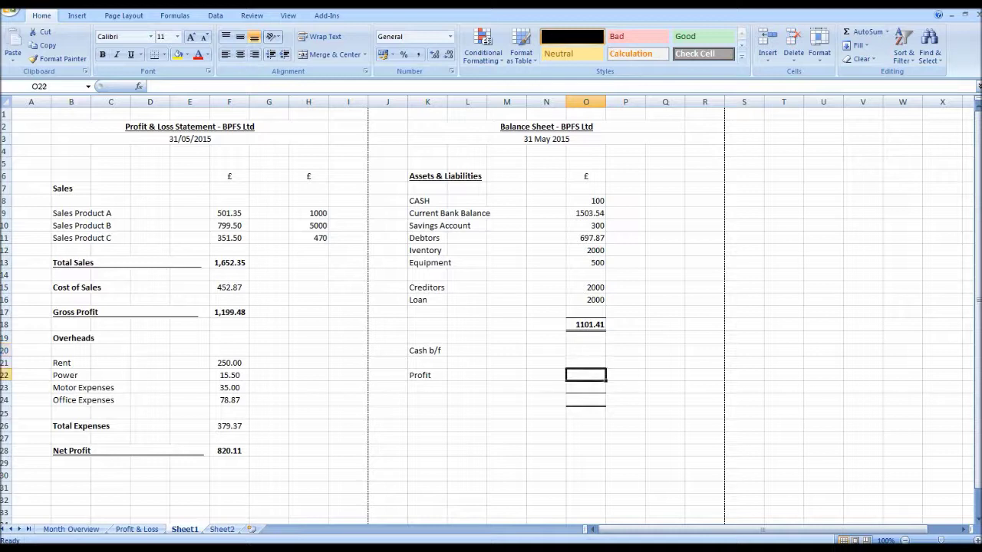
Enter the Net Profit figure from F28, 820.11, as the Profit amount in cell O22.
{"action": "left_click", "coordinate": [229, 451]}
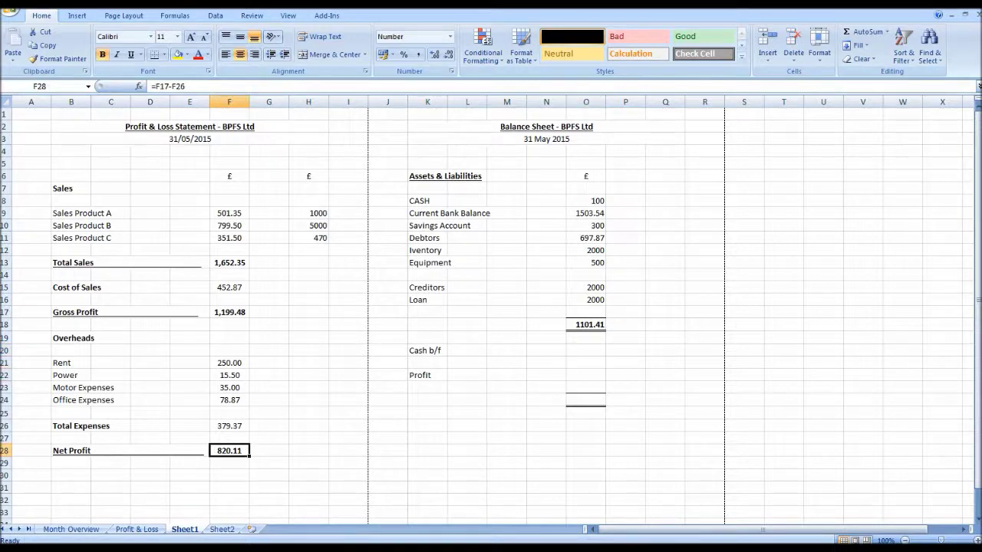
{"action": "left_click", "coordinate": [586, 375]}
{"action": "type", "text": "820.11"}
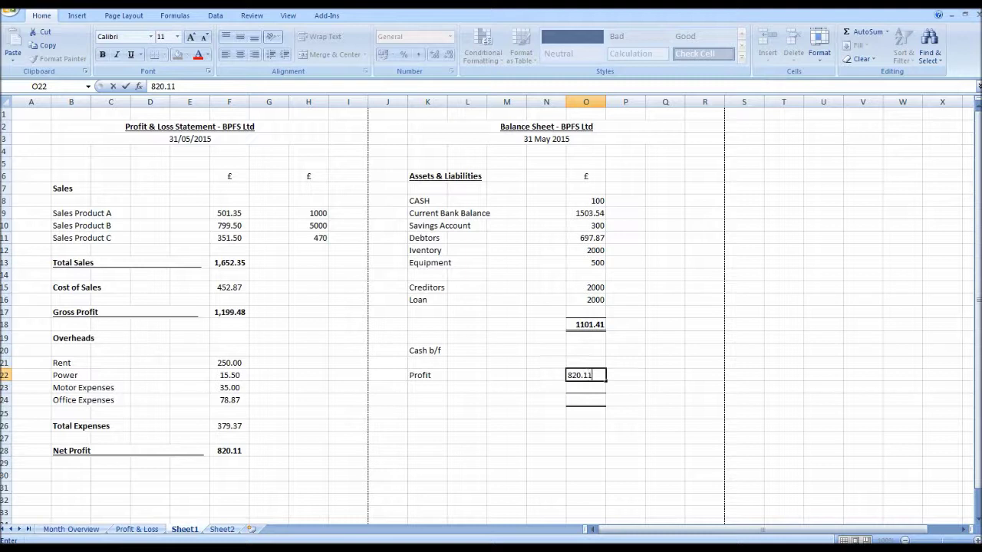
{"action": "key", "text": "Return"}
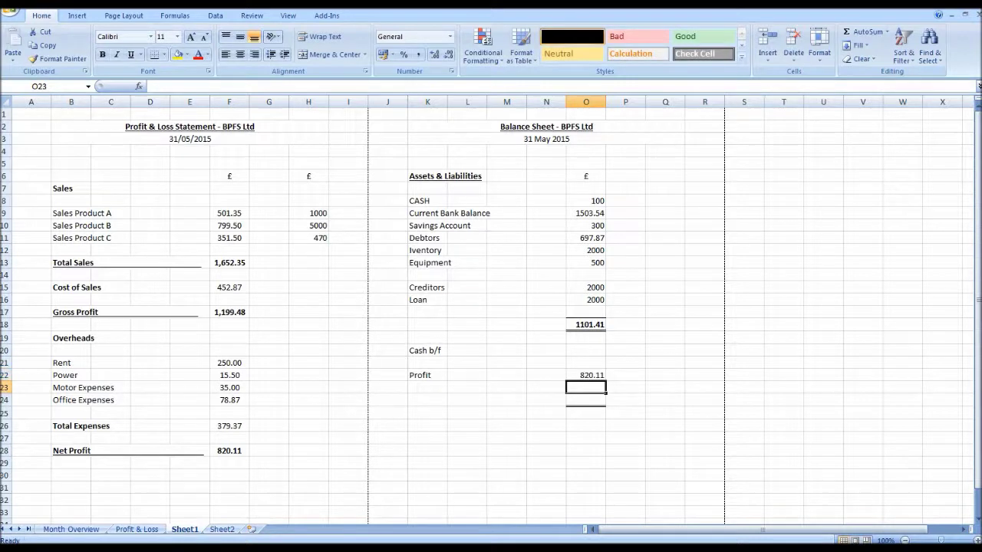
Enter 281.30 as the Cash b/f amount in cell O20.
{"action": "left_click", "coordinate": [586, 350]}
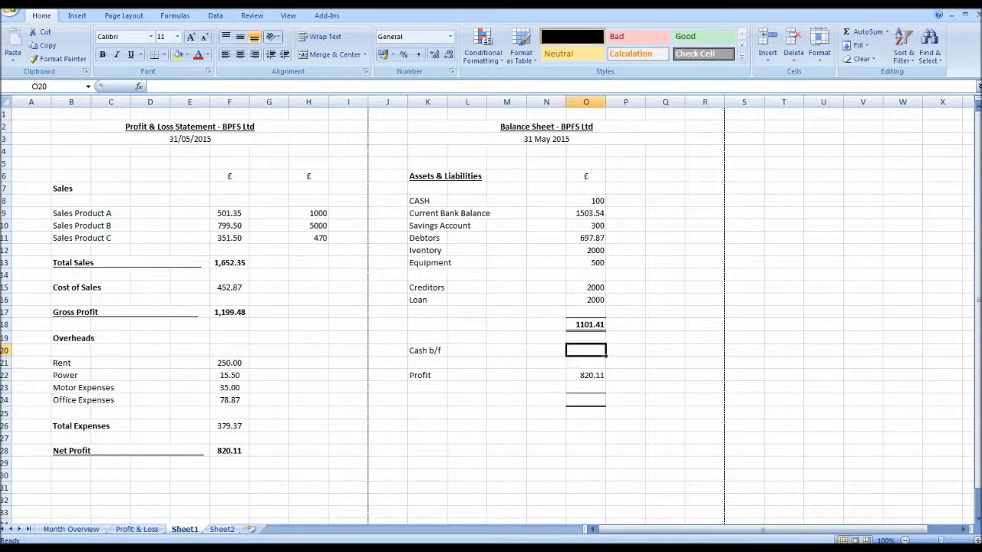
{"action": "type", "text": "281.30"}
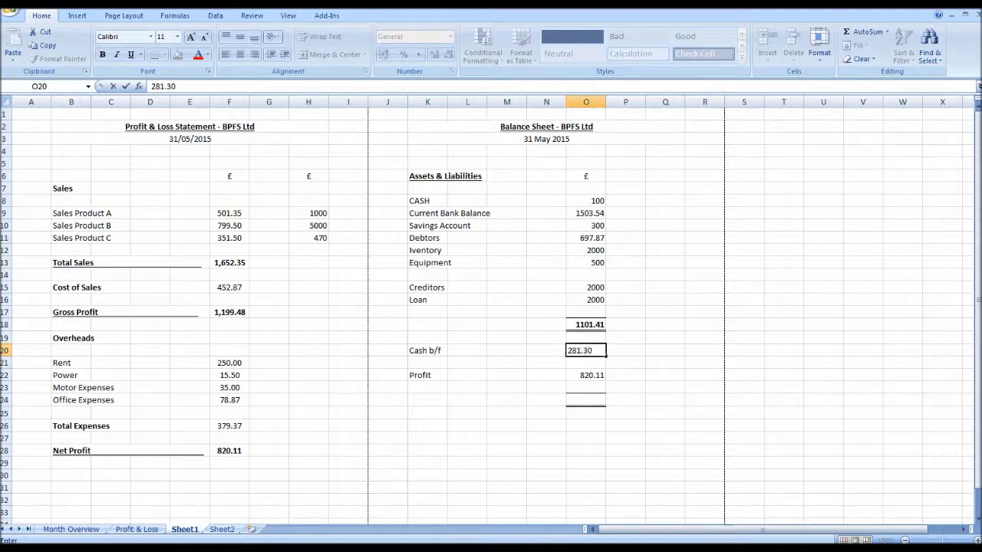
{"action": "key", "text": "Return"}
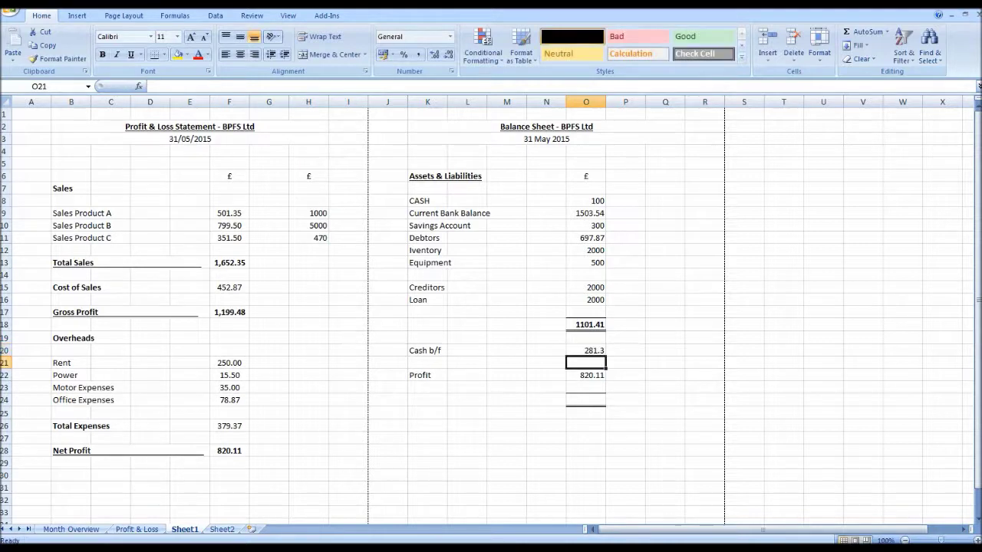
Total Cash b/f and Profit in cell O24 with the formula =O20+O22 and make the result bold.
{"action": "left_click", "coordinate": [585, 400]}
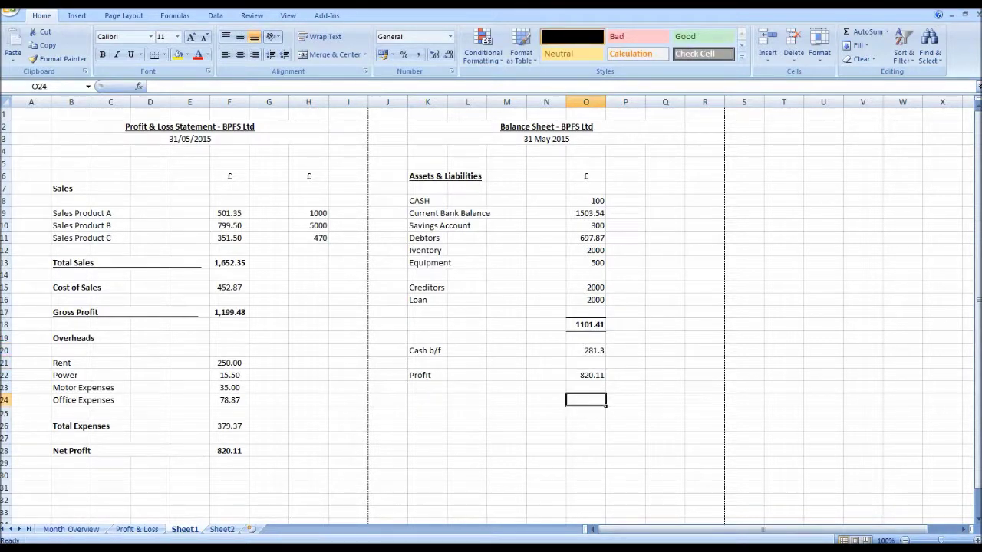
{"action": "type", "text": "="}
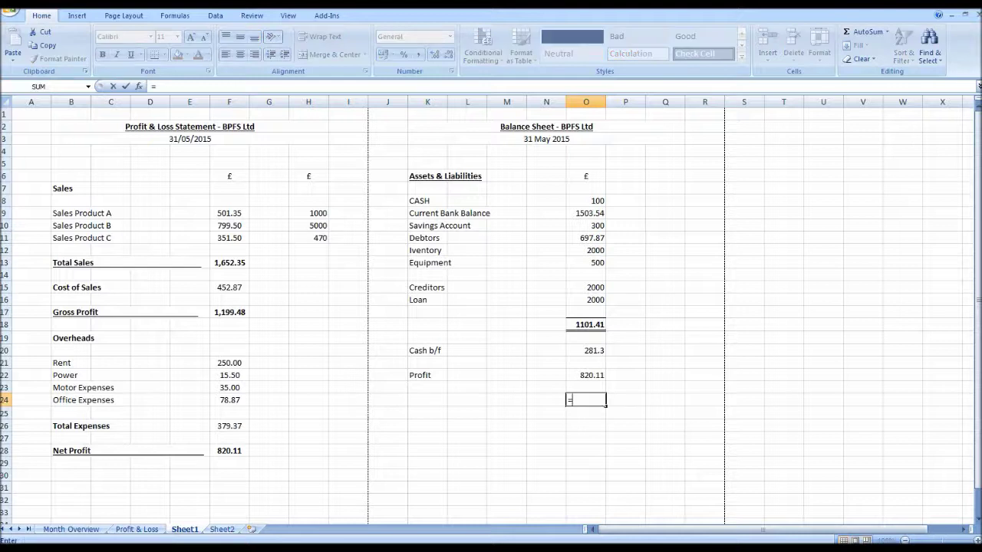
{"action": "key", "text": "Up"}
{"action": "key", "text": "Up"}
{"action": "key", "text": "Up"}
{"action": "key", "text": "Up"}
{"action": "type", "text": "+"}
{"action": "key", "text": "Up"}
{"action": "key", "text": "Up"}
{"action": "key", "text": "Return"}
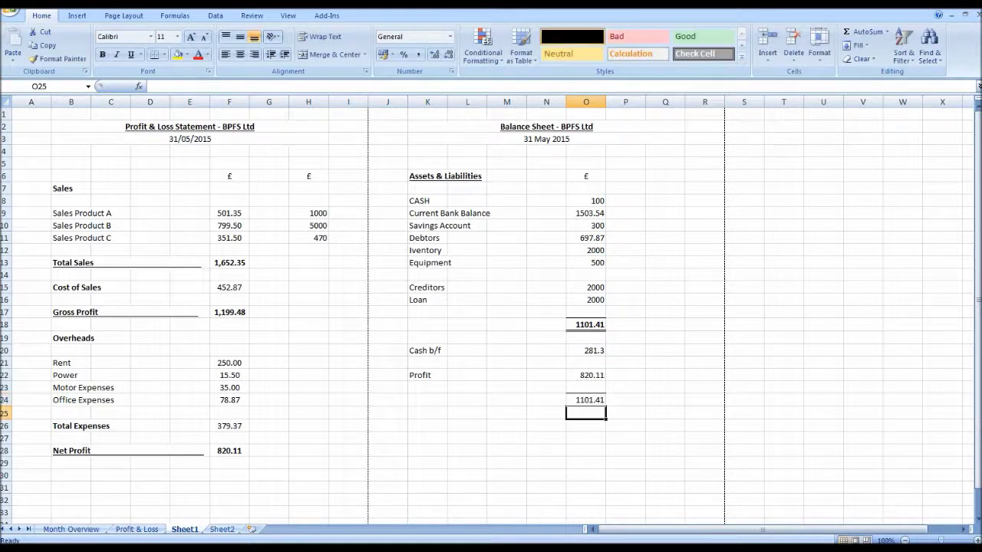
{"action": "key", "text": "Up"}
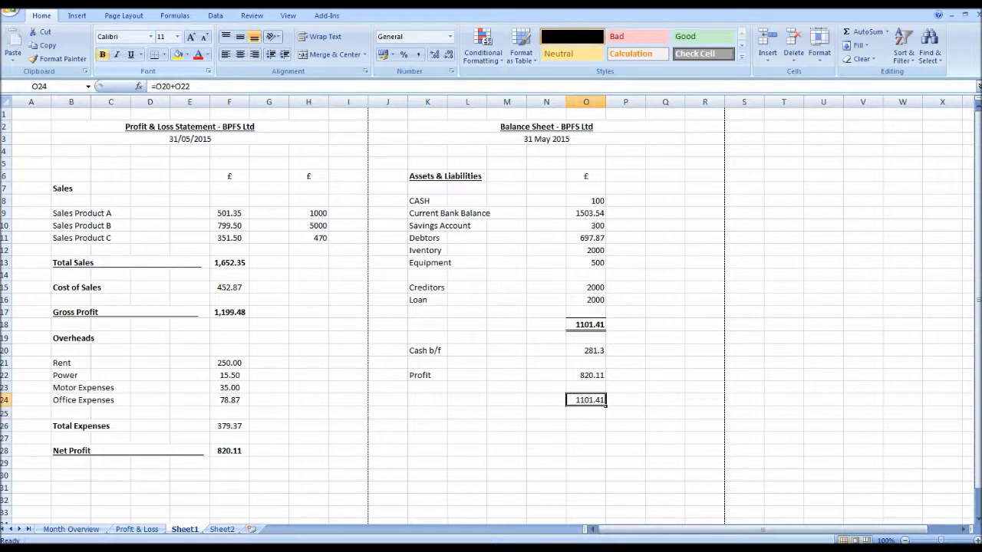
{"action": "left_click", "coordinate": [102, 55]}
{"action": "left_click", "coordinate": [507, 413]}
Compare the assets less liabilities total in O18 with the Cash b/f and Profit total in O24, checking the Net Profit in F28 too.
{"action": "left_click", "coordinate": [586, 400]}
{"action": "left_click", "coordinate": [586, 324]}
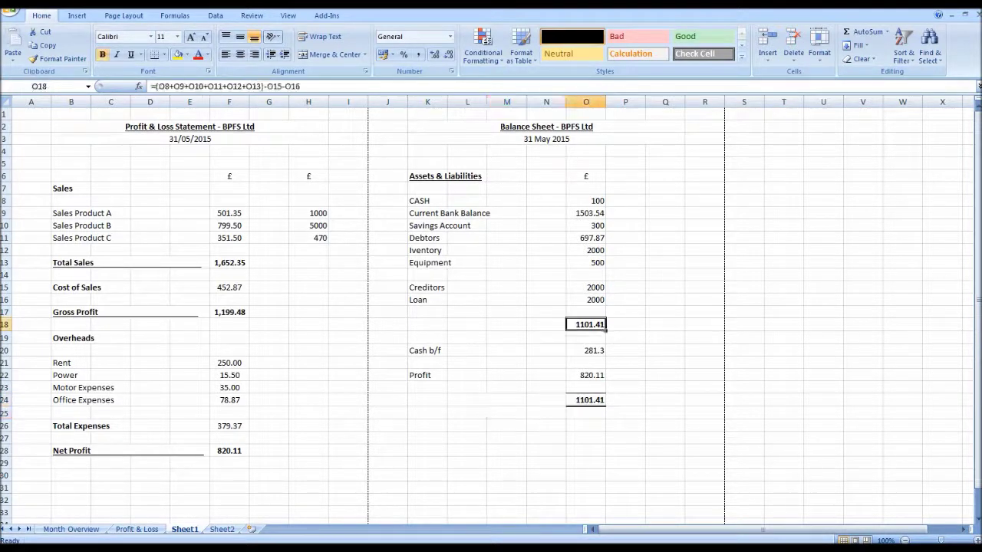
{"action": "left_click", "coordinate": [586, 401]}
{"action": "left_click", "coordinate": [586, 313]}
{"action": "left_click", "coordinate": [586, 324]}
{"action": "left_click_drag", "start_coordinate": [418, 351], "coordinate": [594, 375]}
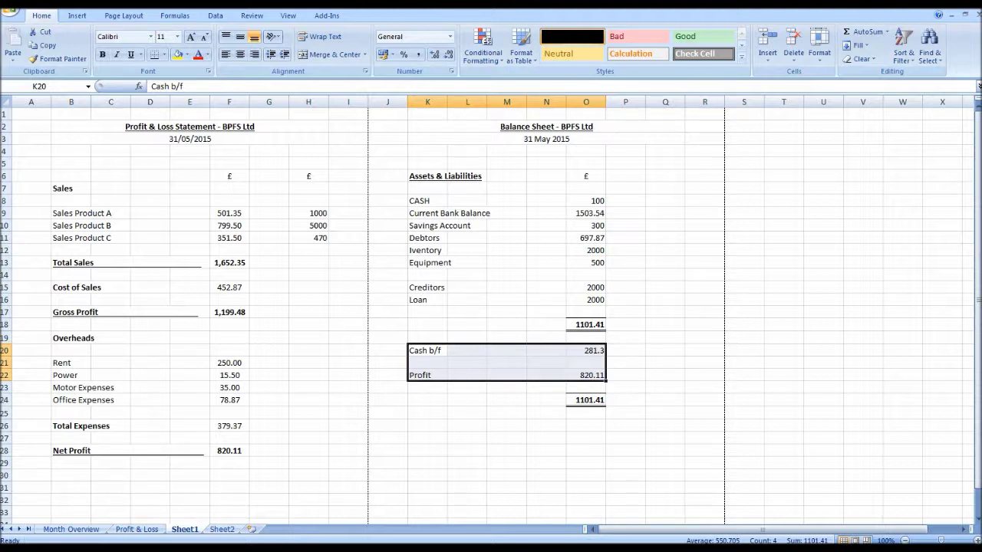
{"action": "left_click", "coordinate": [585, 324]}
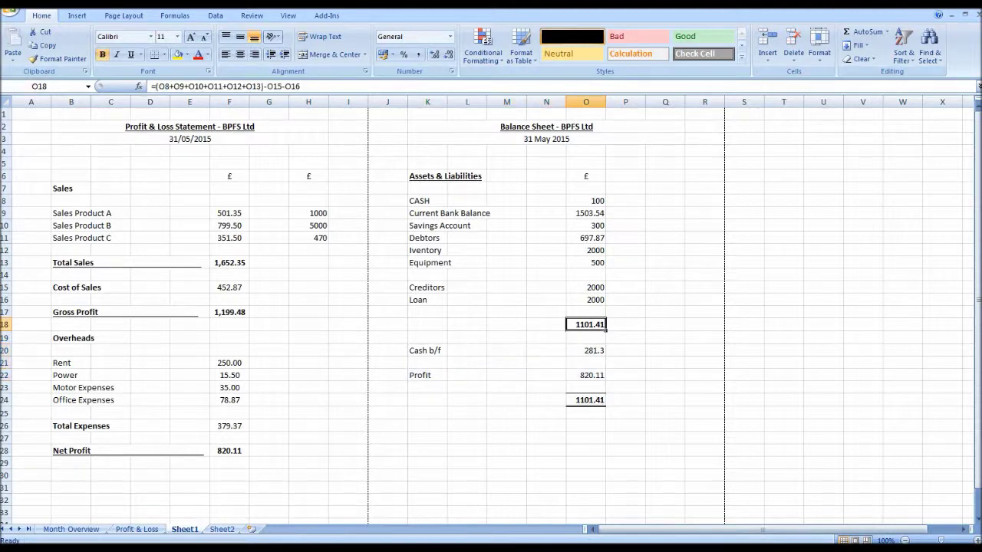
{"action": "left_click", "coordinate": [586, 400]}
{"action": "left_click", "coordinate": [586, 324]}
{"action": "left_click", "coordinate": [585, 400]}
{"action": "left_click", "coordinate": [625, 325]}
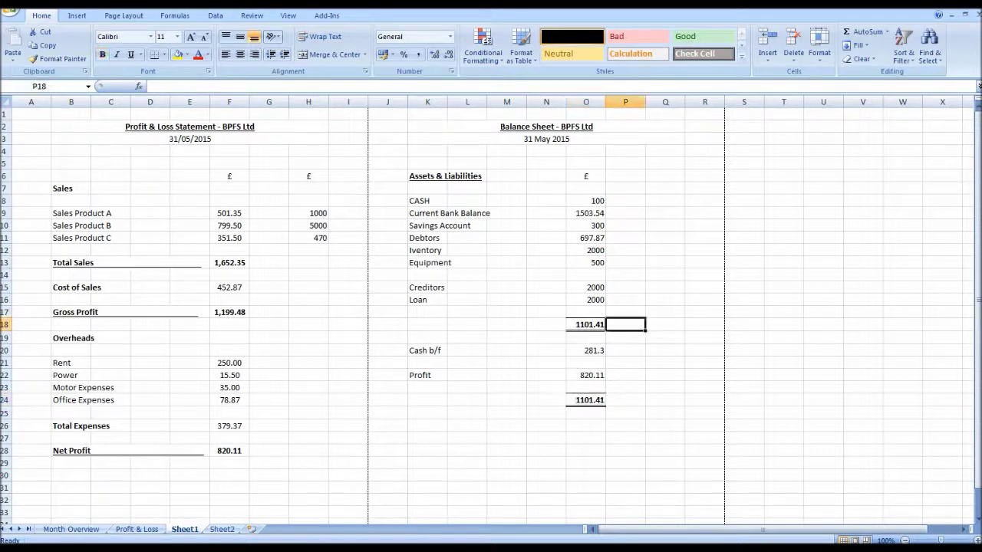
{"action": "left_click", "coordinate": [586, 324]}
{"action": "left_click", "coordinate": [585, 400]}
{"action": "left_click", "coordinate": [585, 324]}
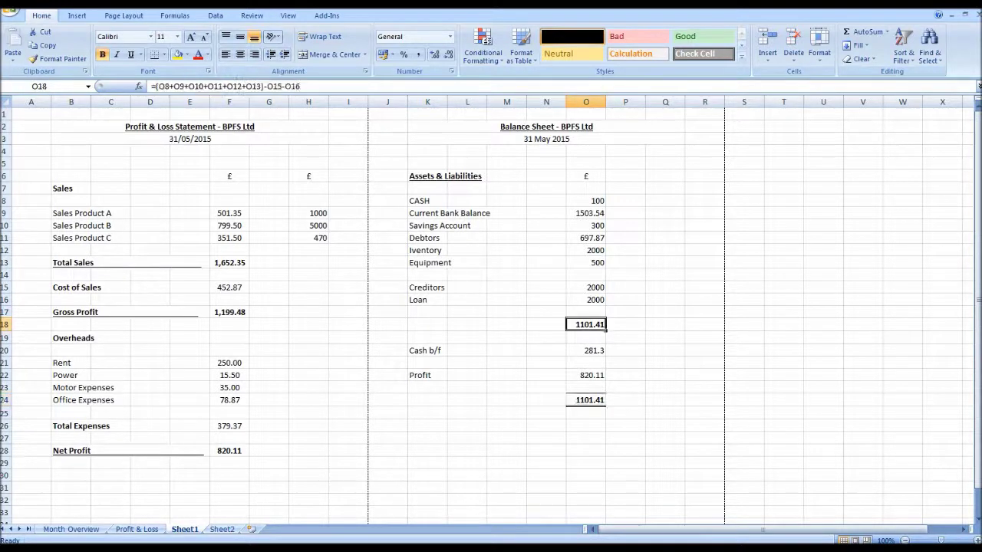
{"action": "left_click", "coordinate": [586, 400]}
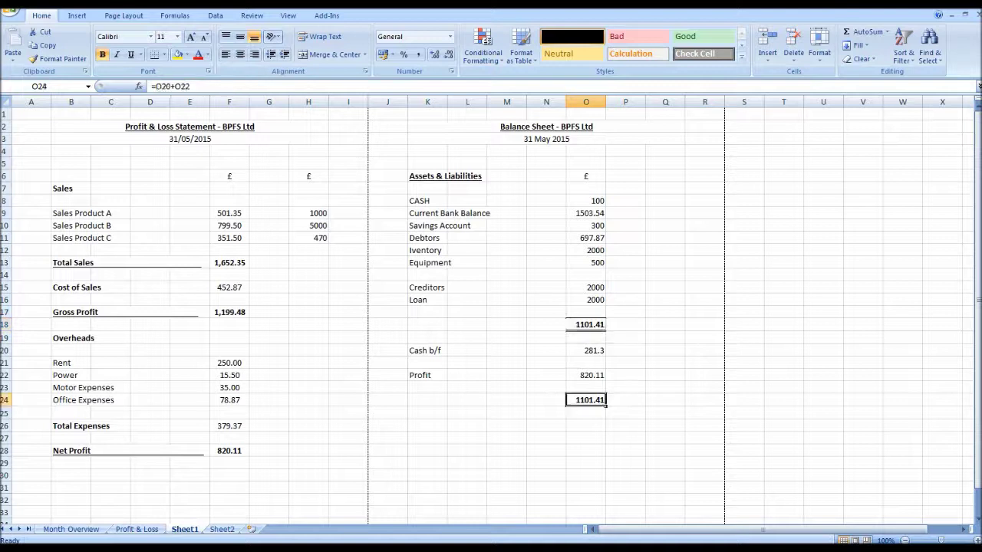
{"action": "left_click", "coordinate": [586, 337]}
{"action": "left_click", "coordinate": [586, 324]}
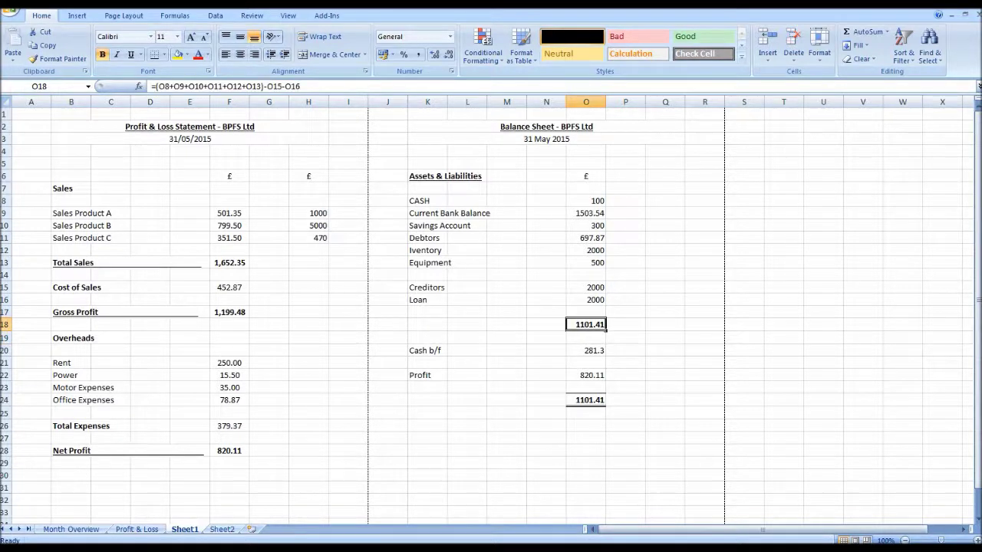
{"action": "left_click", "coordinate": [586, 400]}
{"action": "left_click", "coordinate": [586, 325]}
{"action": "left_click", "coordinate": [585, 400]}
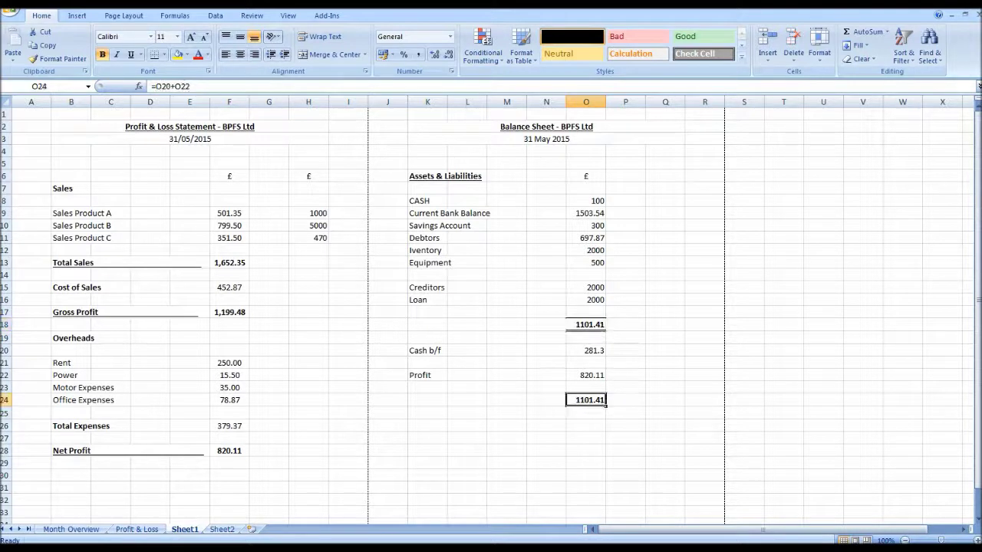
{"action": "left_click", "coordinate": [586, 324]}
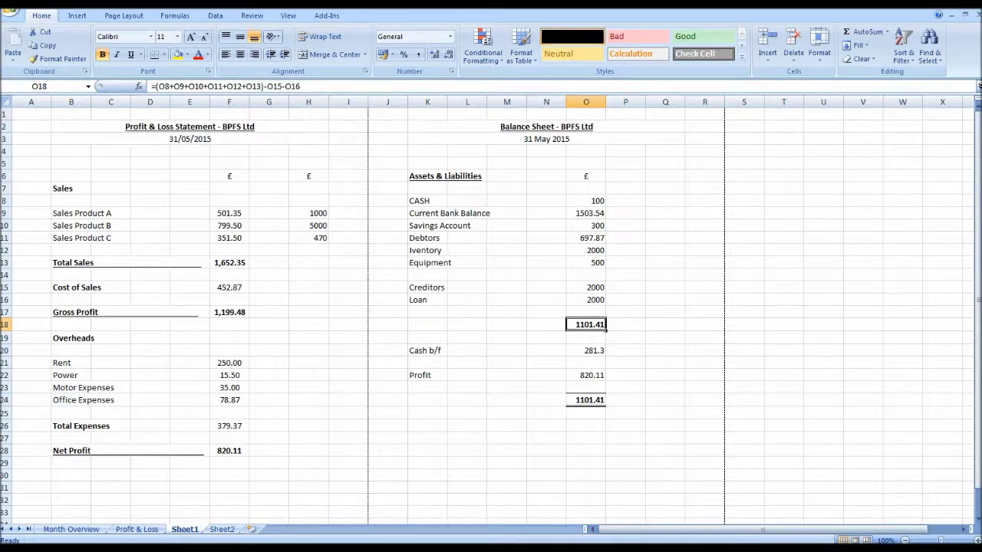
{"action": "left_click", "coordinate": [586, 400]}
{"action": "left_click", "coordinate": [586, 324]}
{"action": "left_click", "coordinate": [586, 401]}
{"action": "left_click", "coordinate": [586, 325]}
{"action": "left_click", "coordinate": [229, 451]}
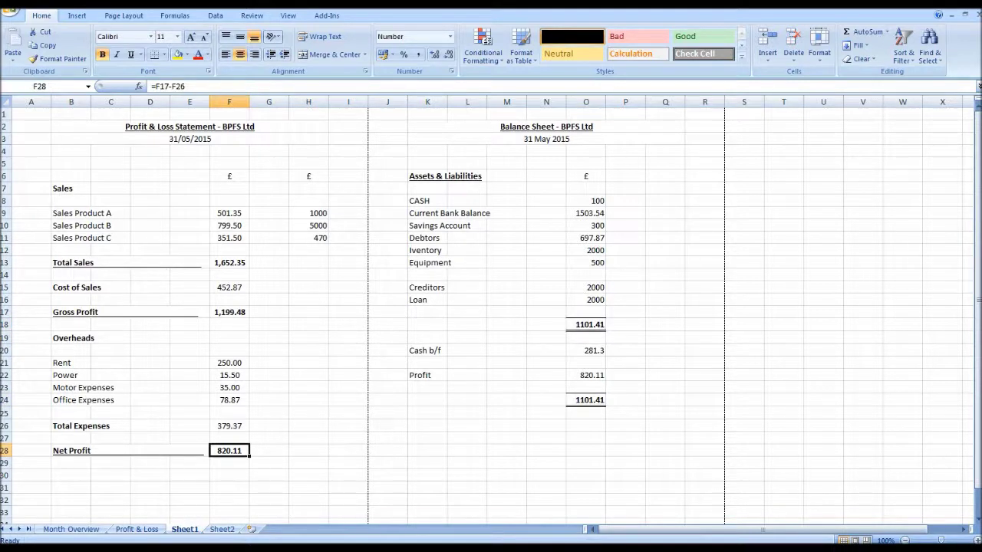
{"action": "left_click", "coordinate": [586, 324]}
{"action": "left_click", "coordinate": [586, 401]}
{"action": "left_click", "coordinate": [586, 338]}
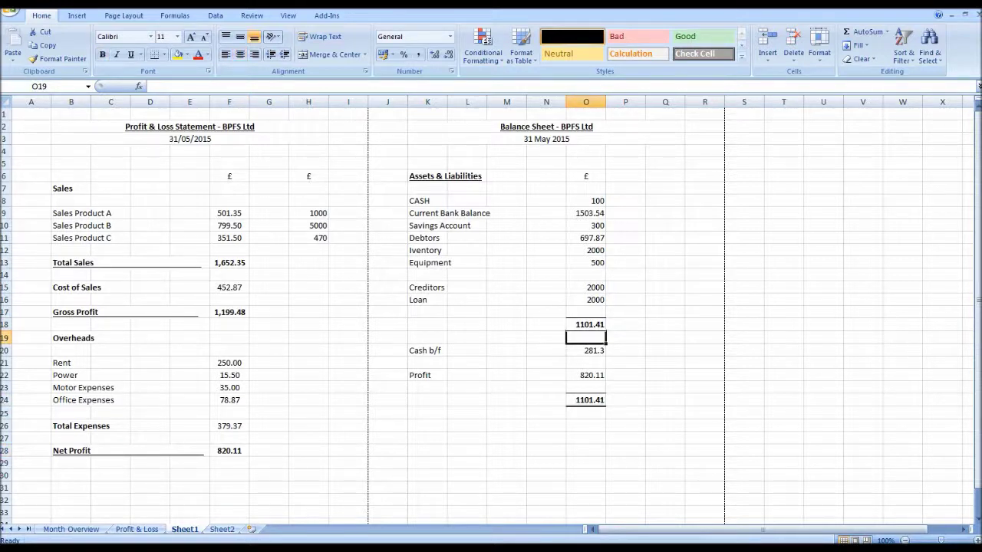
{"action": "left_click", "coordinate": [586, 325]}
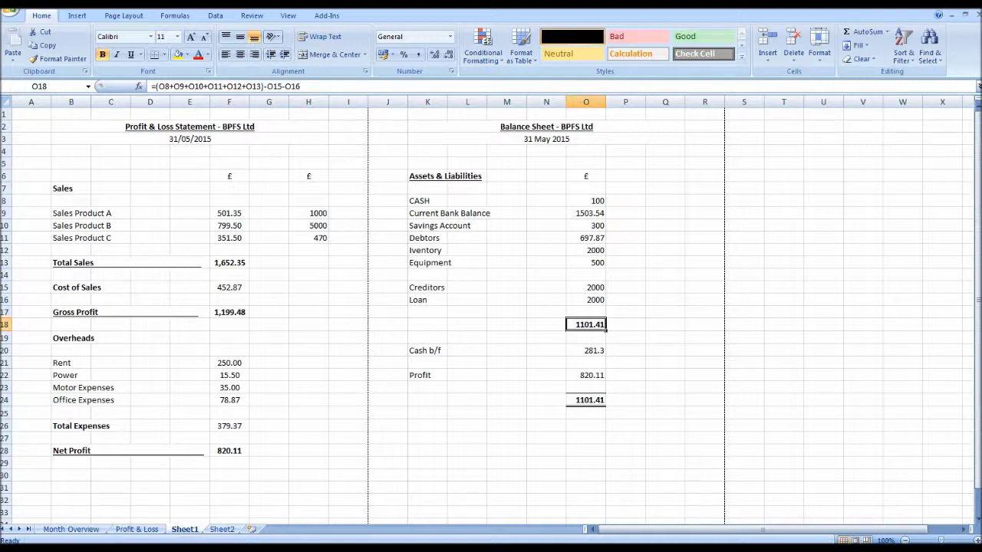
Review the asset figures O8:O13, the liabilities O15:O16, and the Profit and Cash b/f amounts behind the two totals.
{"action": "left_click_drag", "start_coordinate": [586, 201], "coordinate": [585, 299]}
{"action": "left_click", "coordinate": [586, 287]}
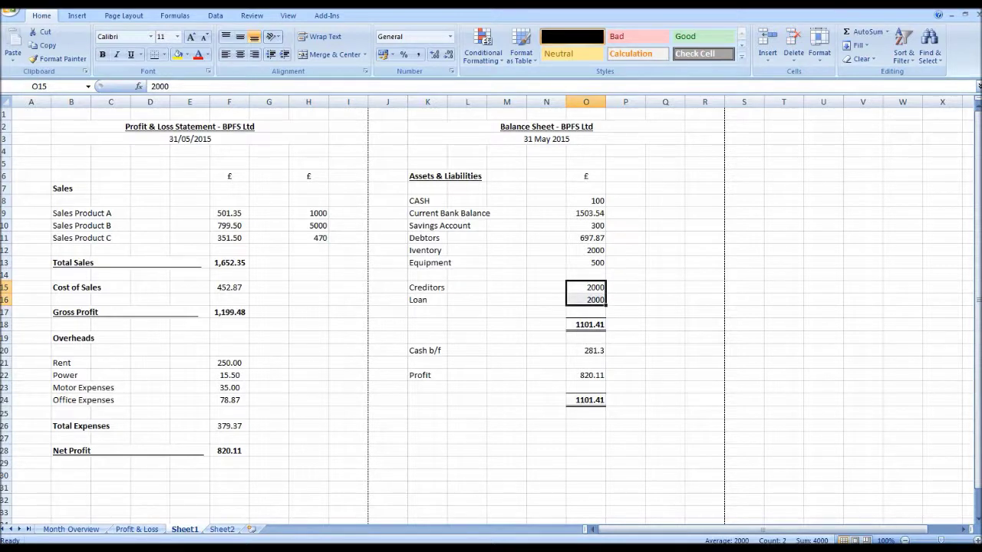
{"action": "left_click_drag", "start_coordinate": [427, 201], "coordinate": [427, 262]}
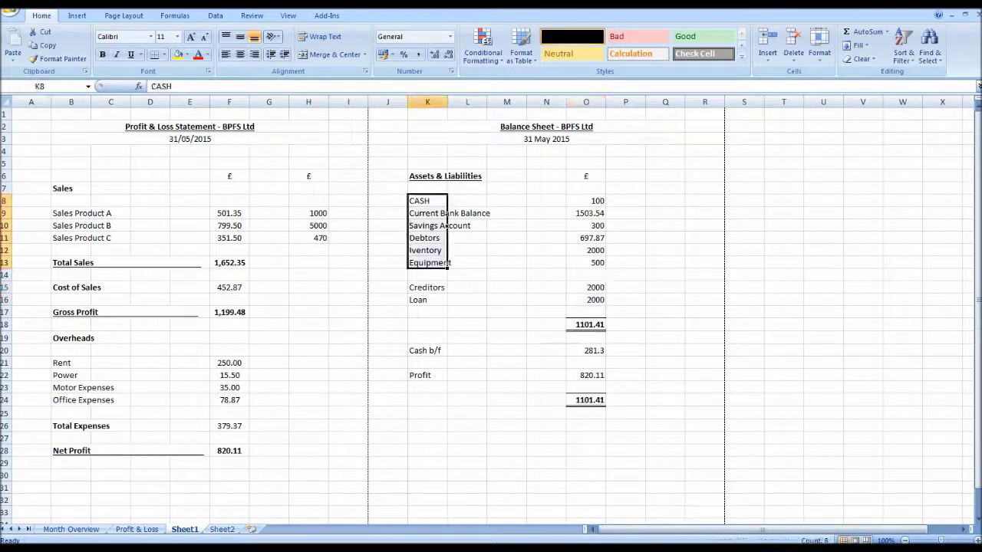
{"action": "left_click_drag", "start_coordinate": [585, 200], "coordinate": [585, 262]}
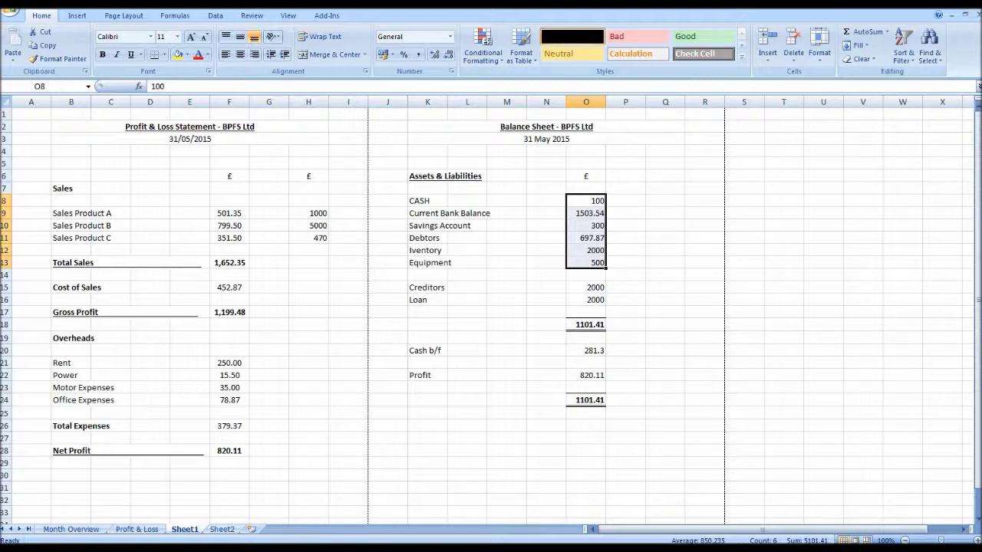
{"action": "left_click_drag", "start_coordinate": [585, 288], "coordinate": [586, 300]}
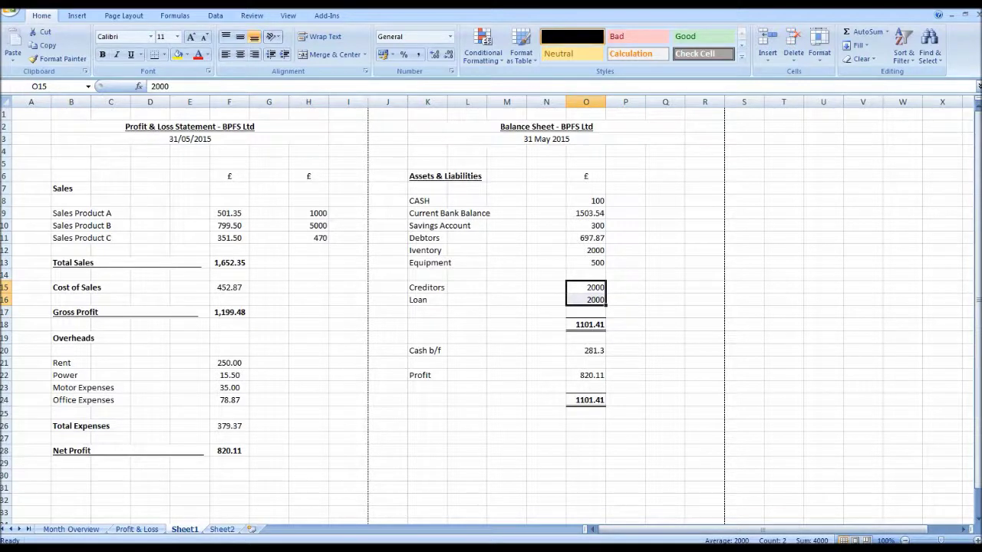
{"action": "left_click", "coordinate": [586, 375]}
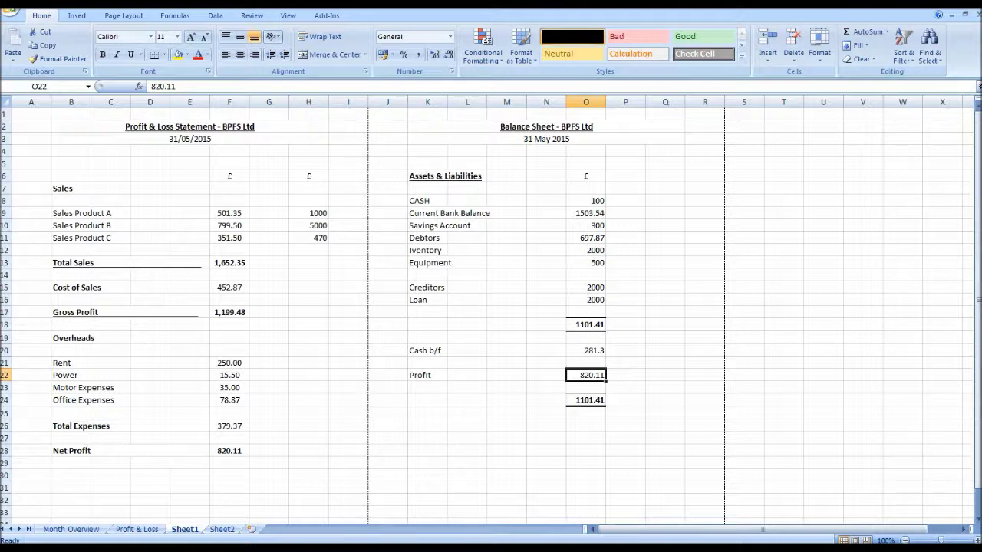
{"action": "left_click", "coordinate": [427, 350]}
{"action": "left_click", "coordinate": [586, 350]}
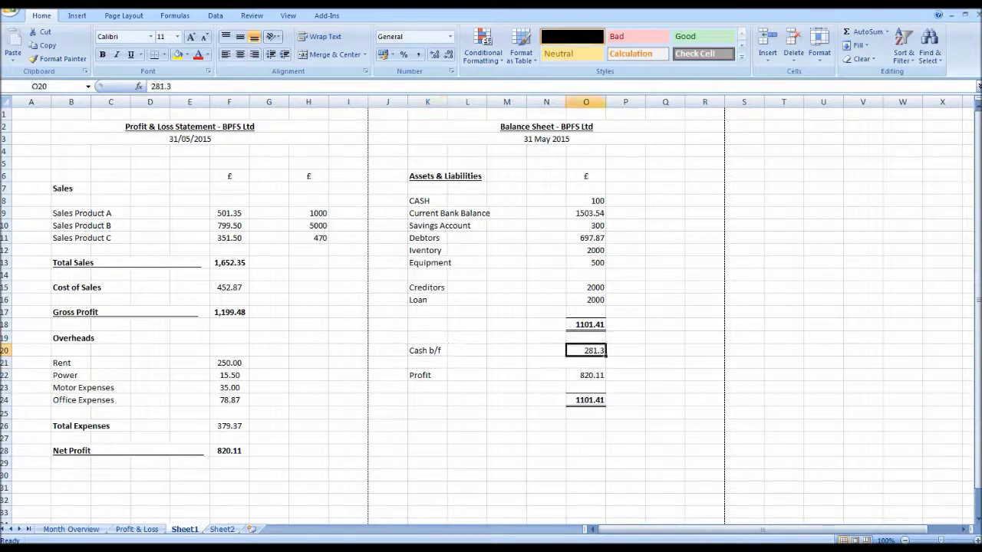